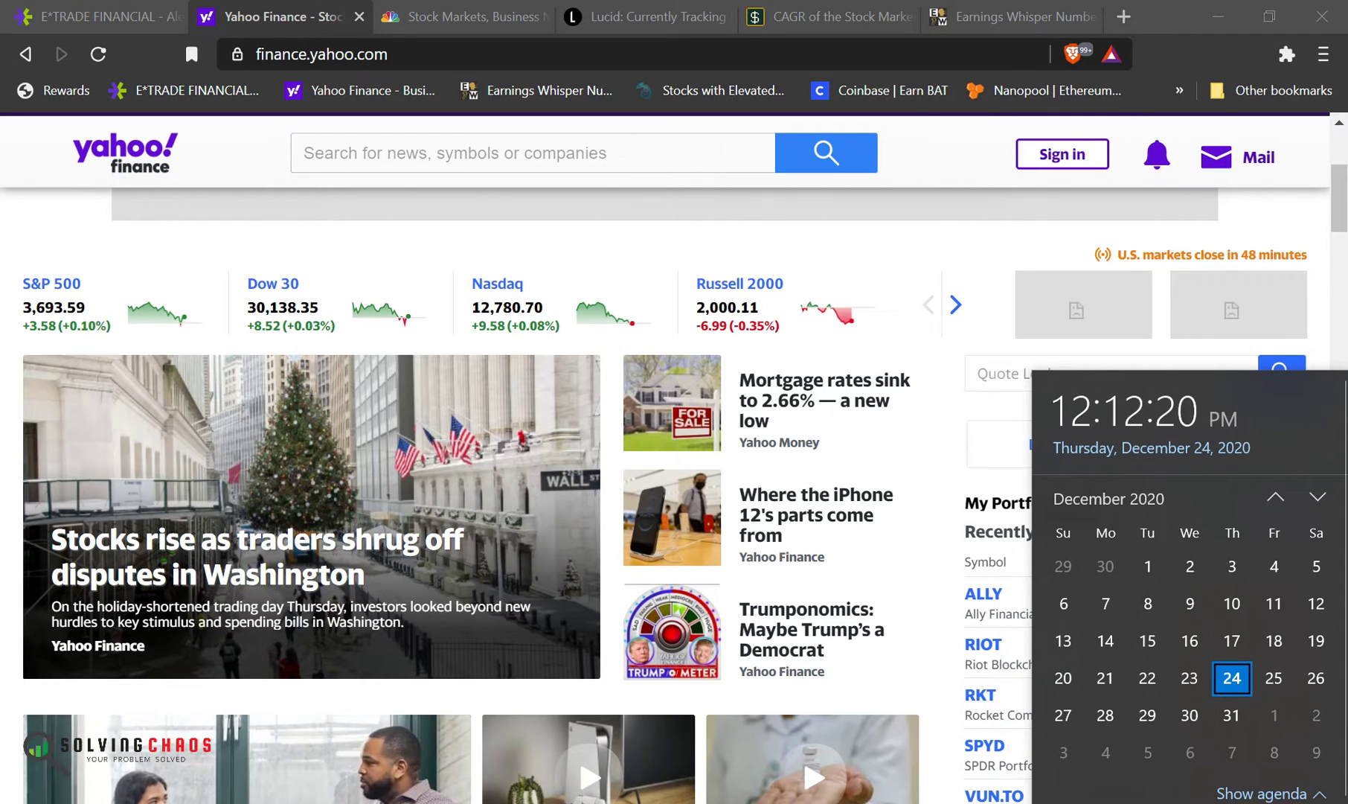
- Dismiss the Windows calendar flyout and switch to the E*TRADE account showing the EA roll alert
left_click(1279, 802)
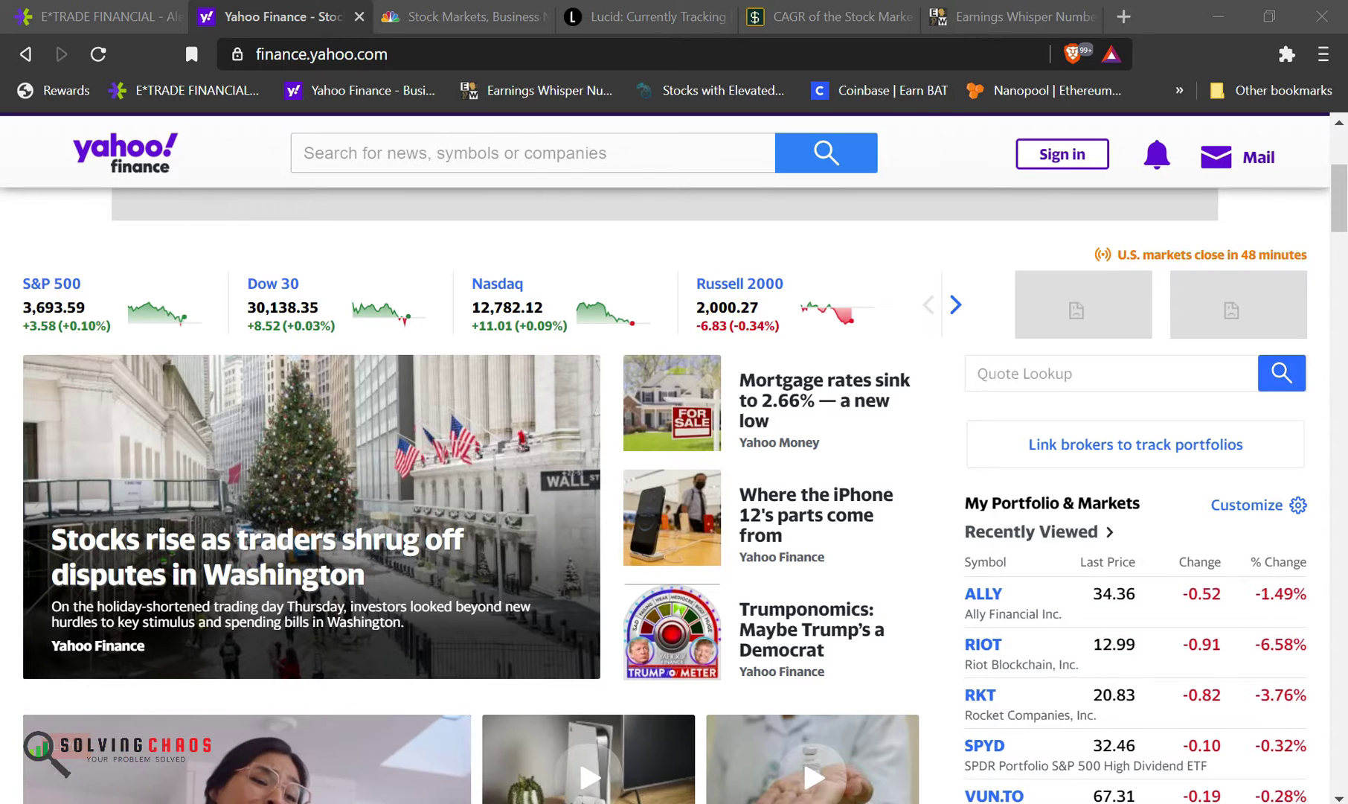
key("ctrl+shift+Tab")
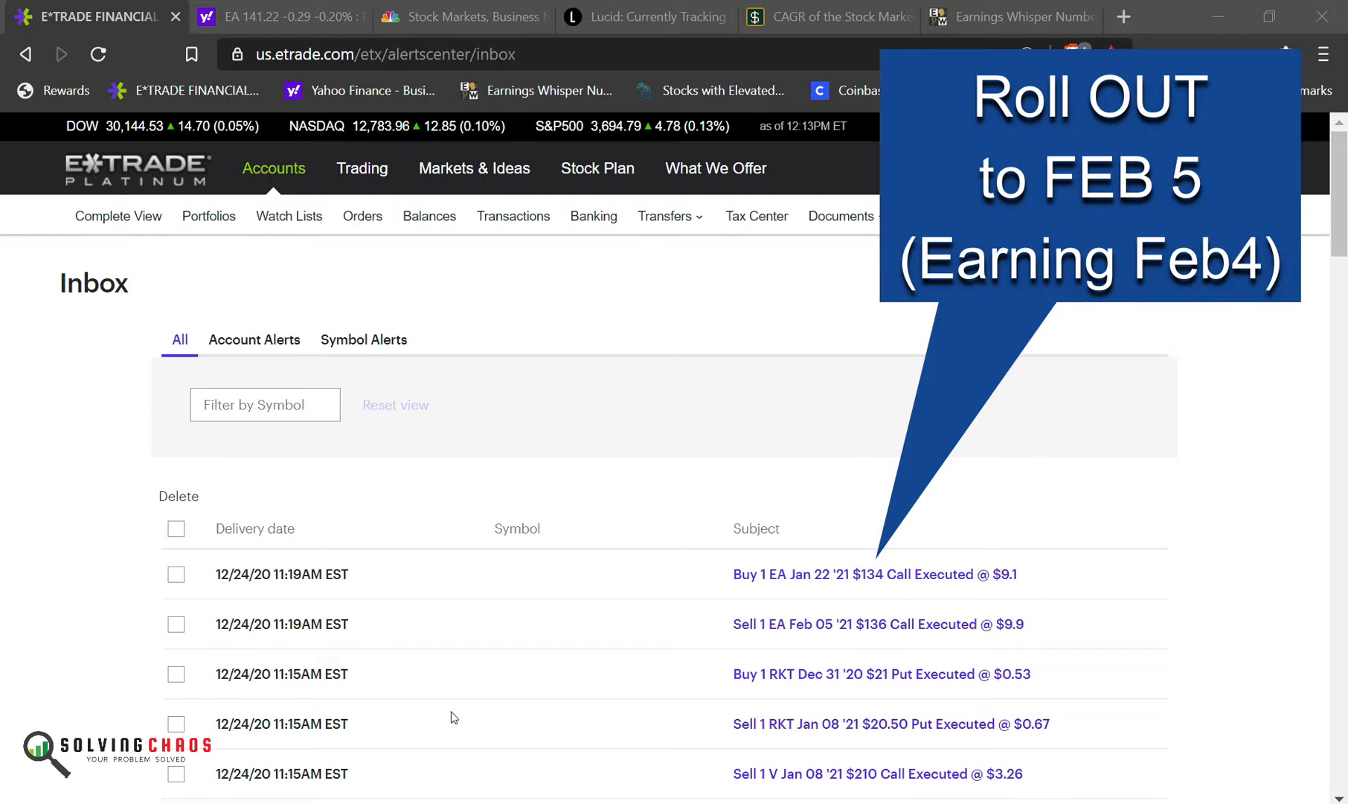
- View the Electronic Arts price chart at the 5D and 1M ranges on Yahoo Finance
key("ctrl+Tab")
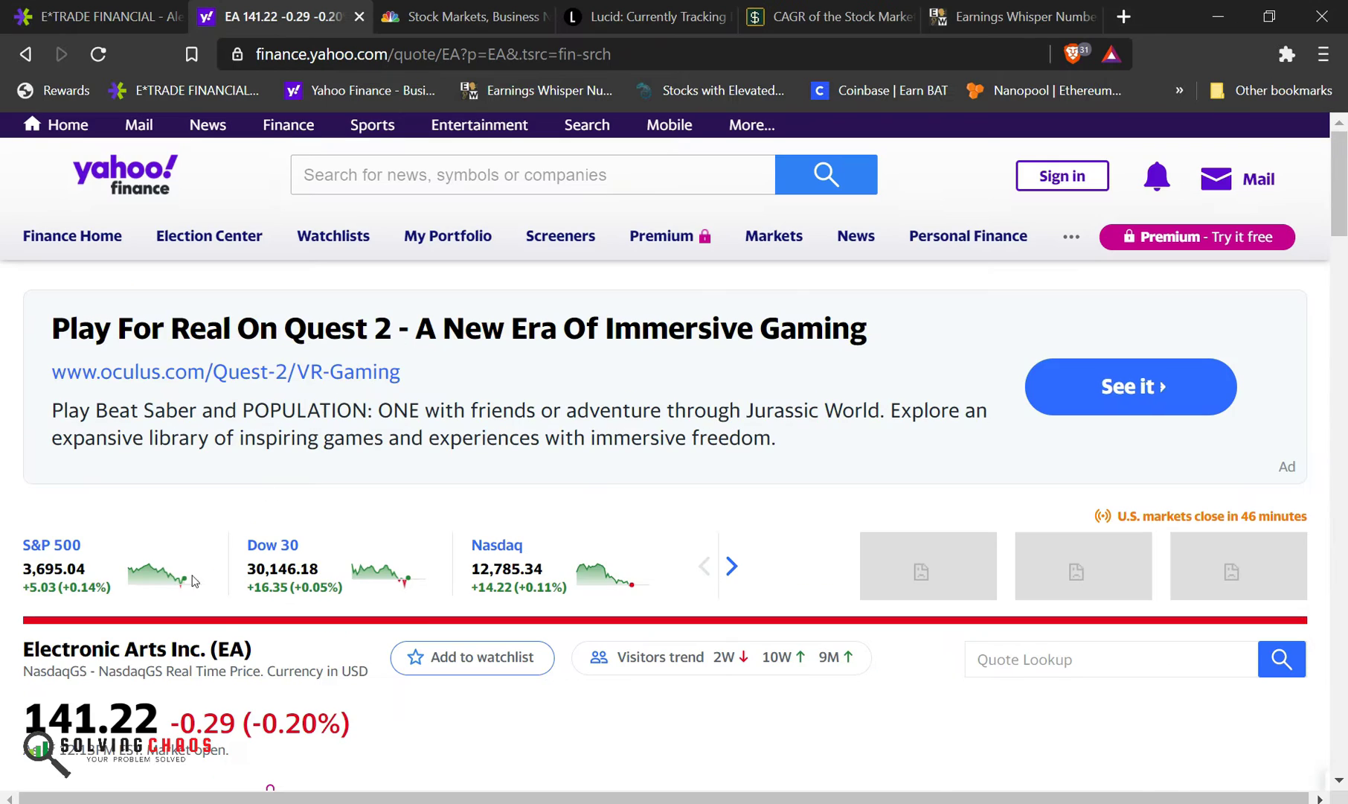
scroll(192, 580, "down", 5)
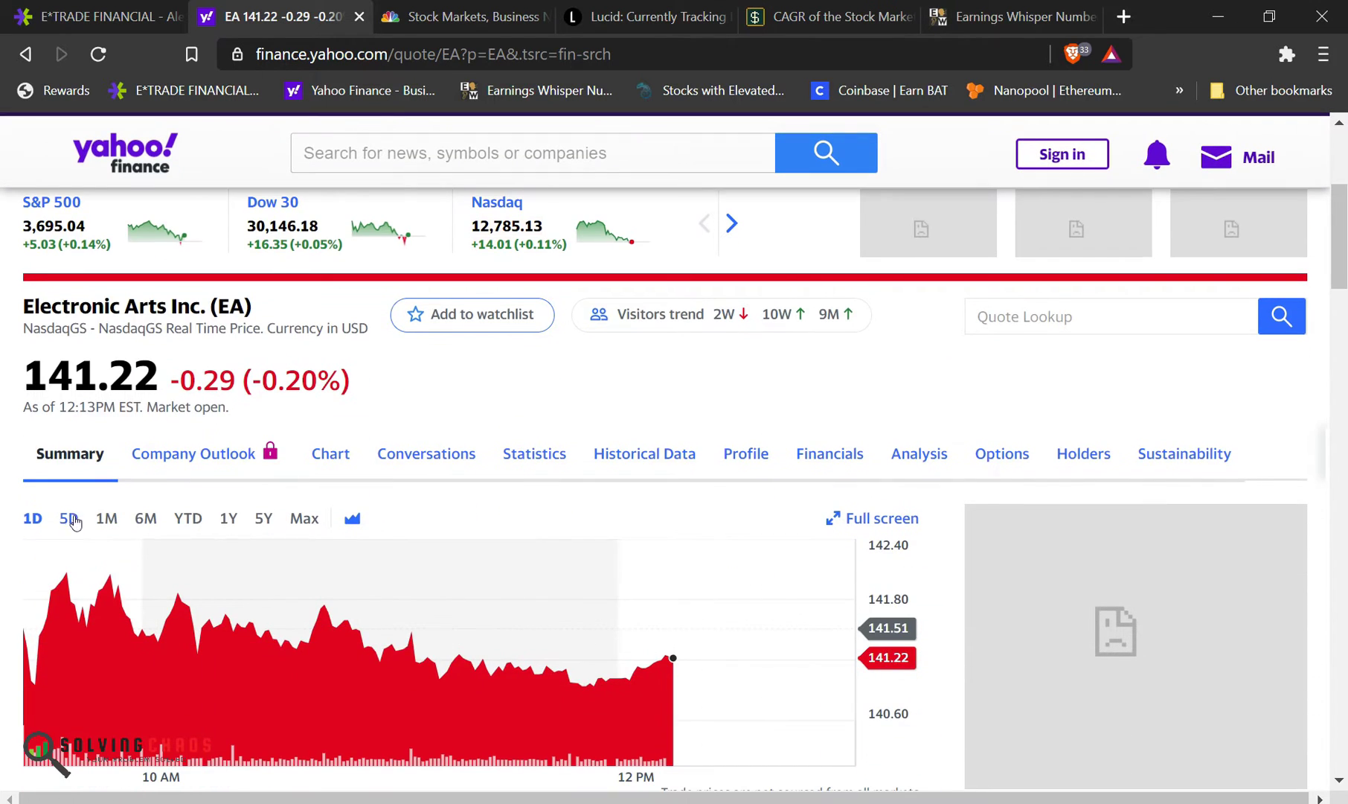
left_click(68, 520)
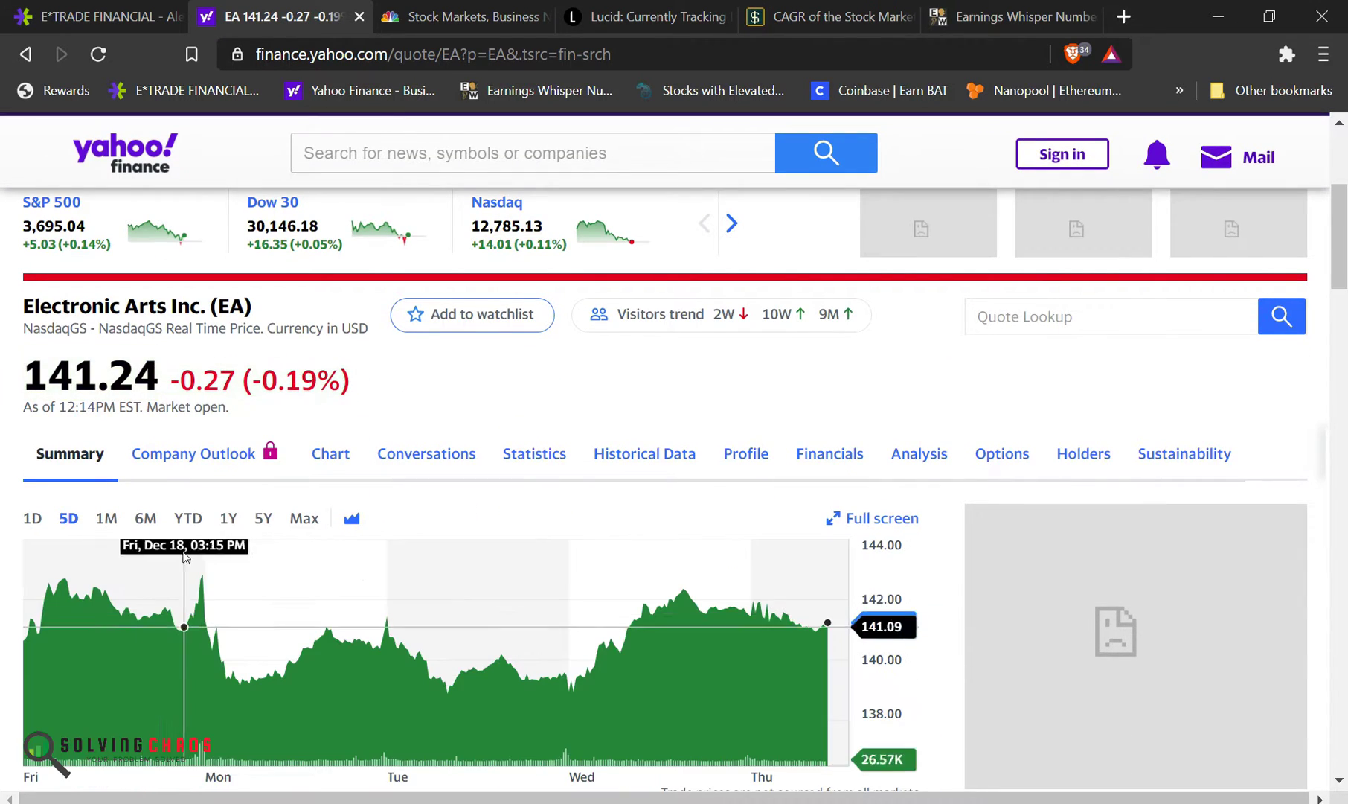
left_click(108, 521)
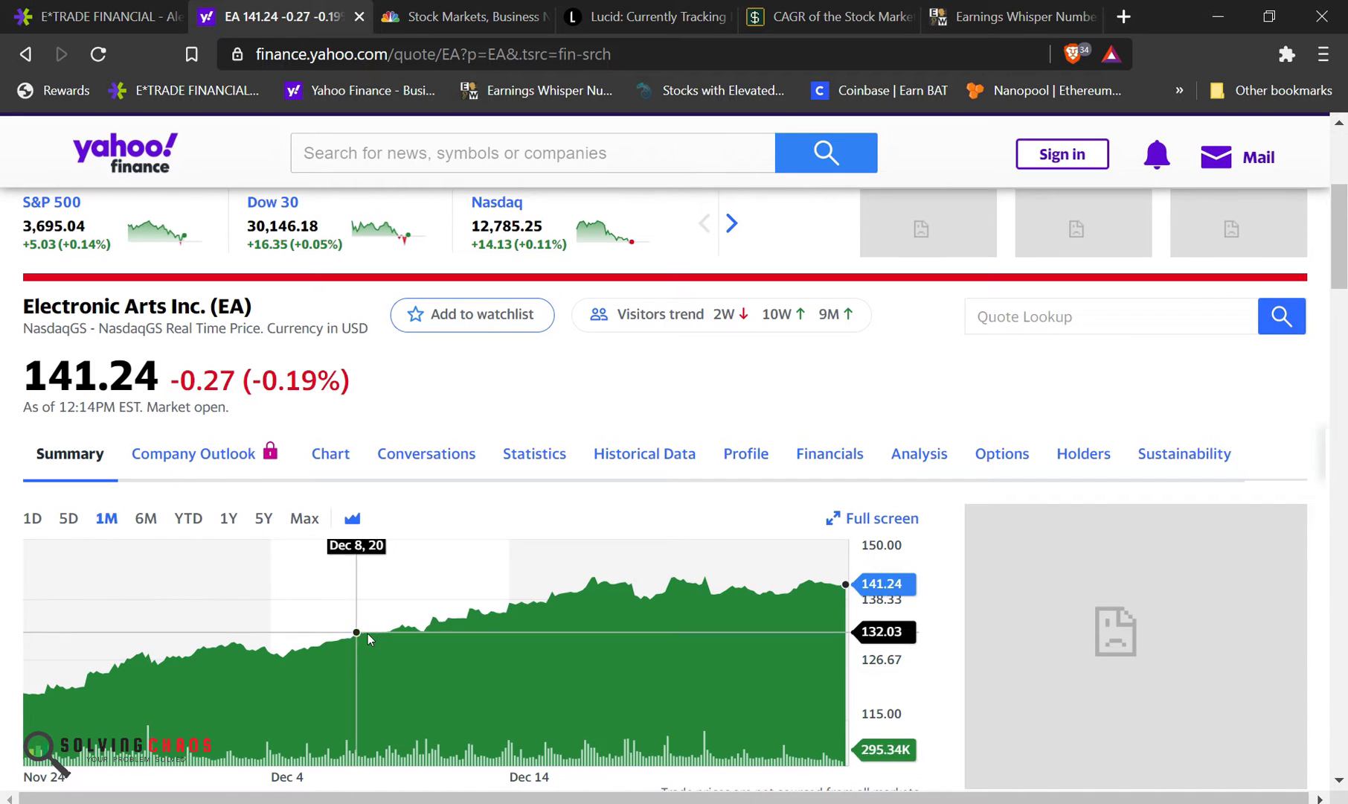
scroll(520, 621, "up", 1)
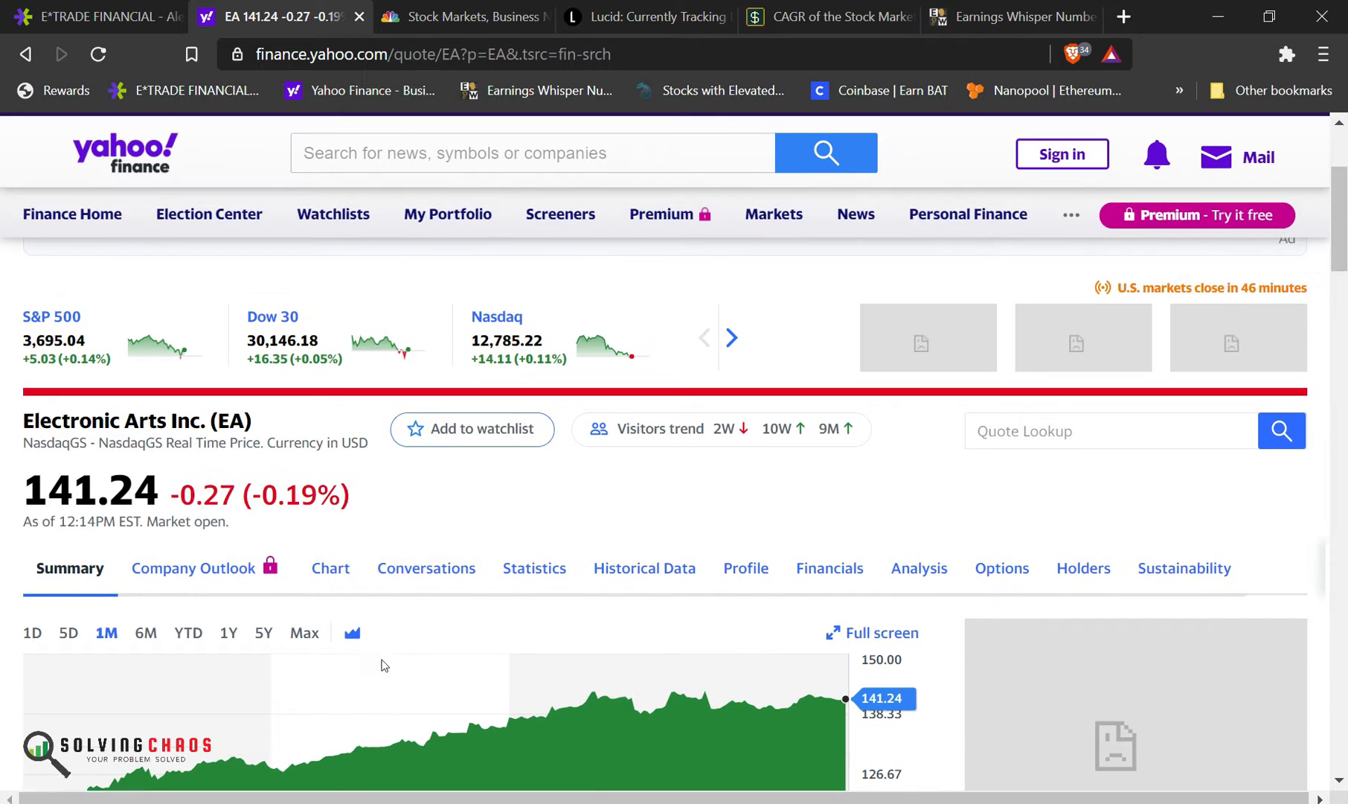
scroll(360, 632, "down", 1)
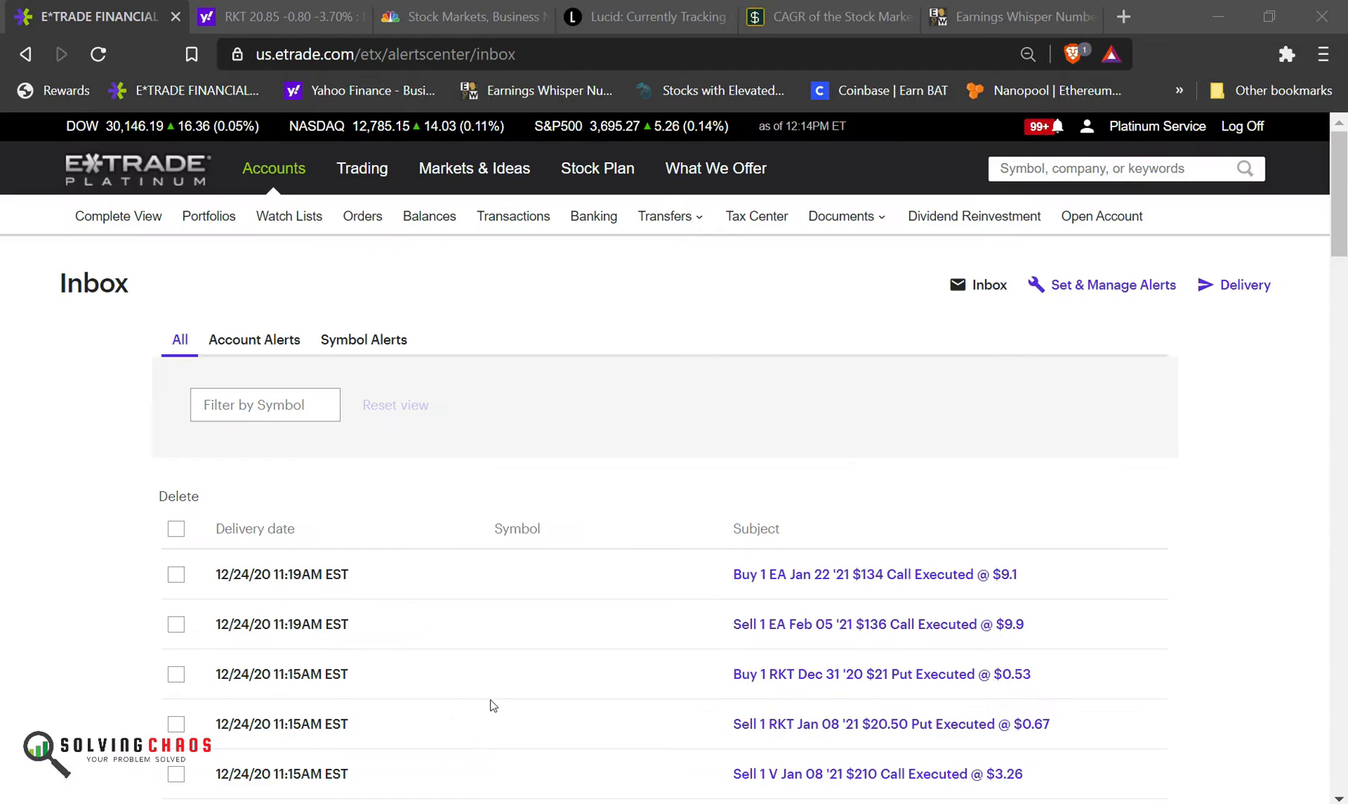
- Scroll through the E*TRADE trade alerts, then bring up the Rocket Companies (RKT) quote page
scroll(662, 607, "down", 2)
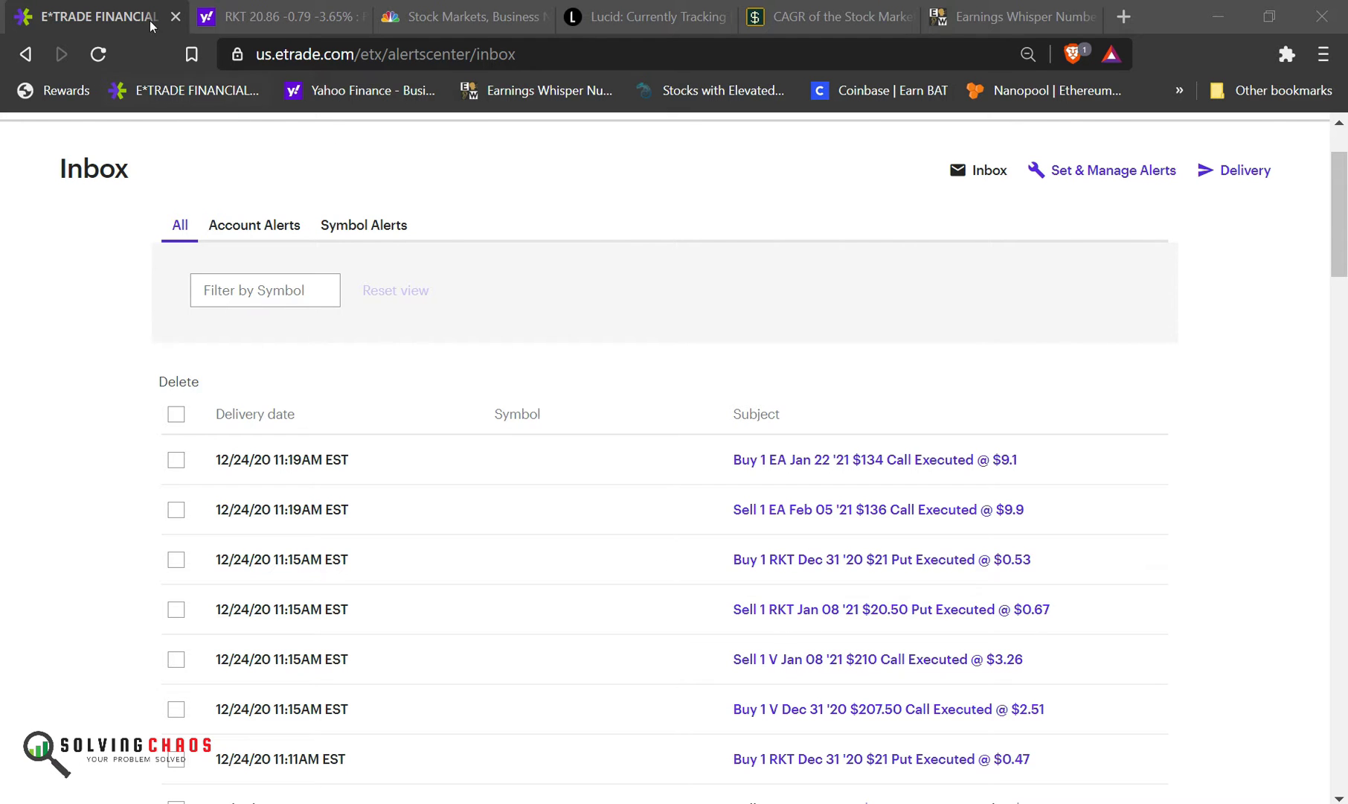
left_click(257, 20)
- Check RKT's 5D and 1M price charts, then return to the E*TRADE alerts inbox
scroll(214, 642, "down", 2)
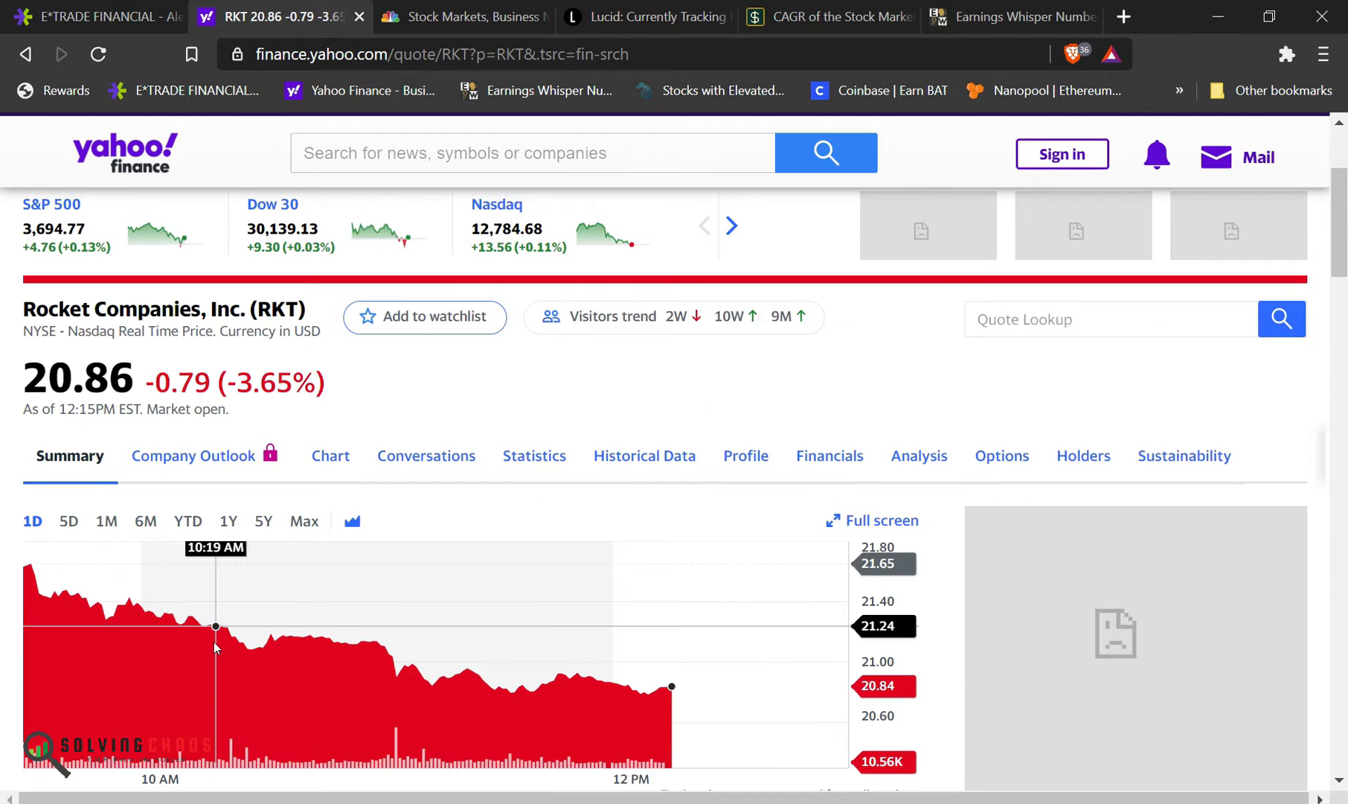
left_click(68, 521)
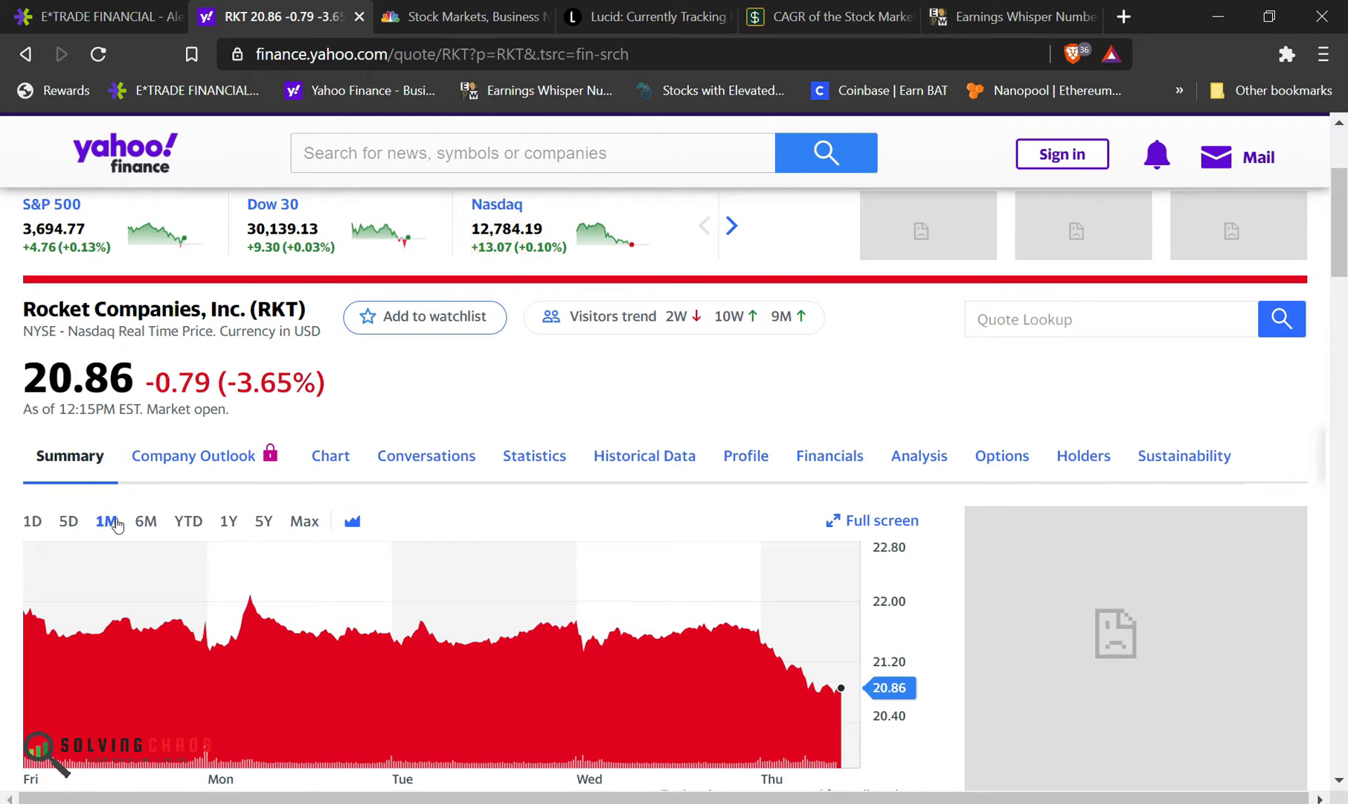
left_click(112, 523)
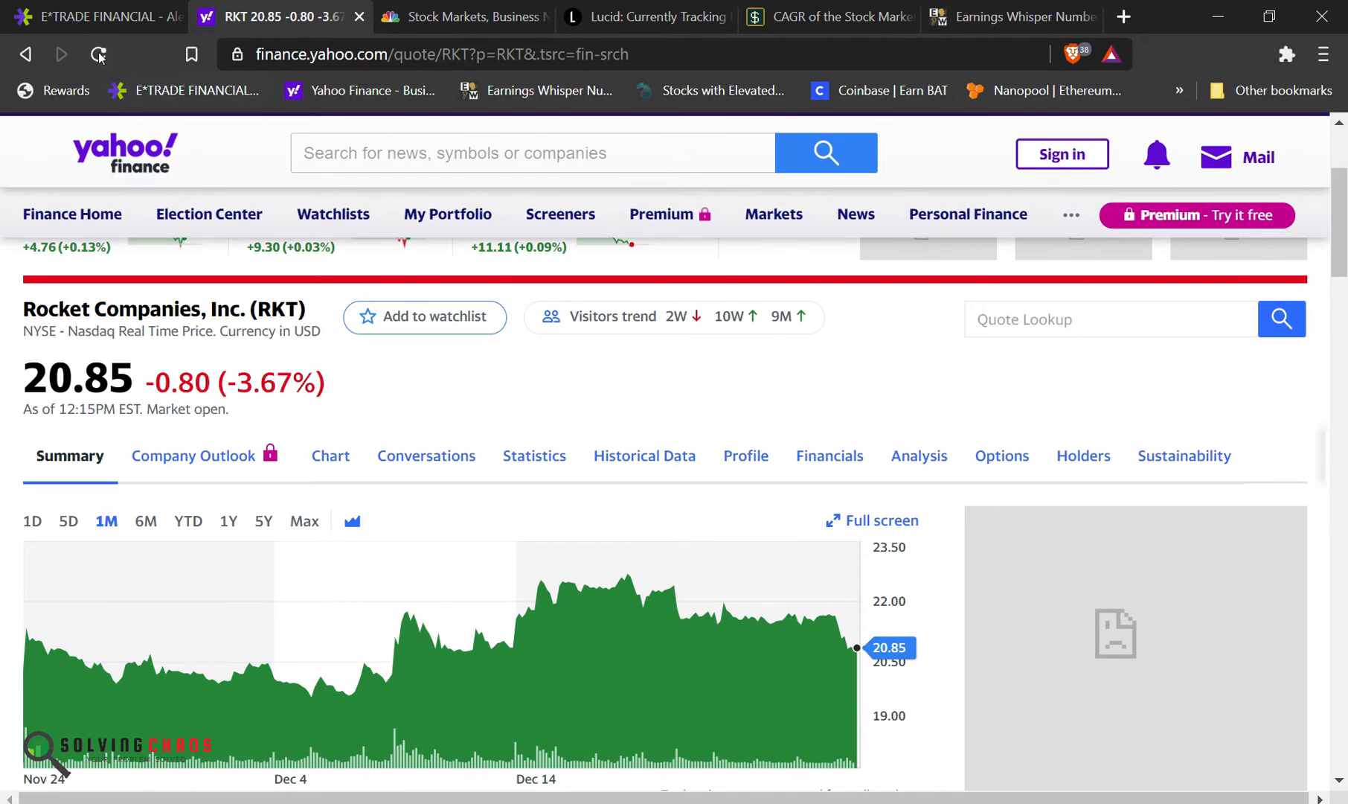
left_click(96, 17)
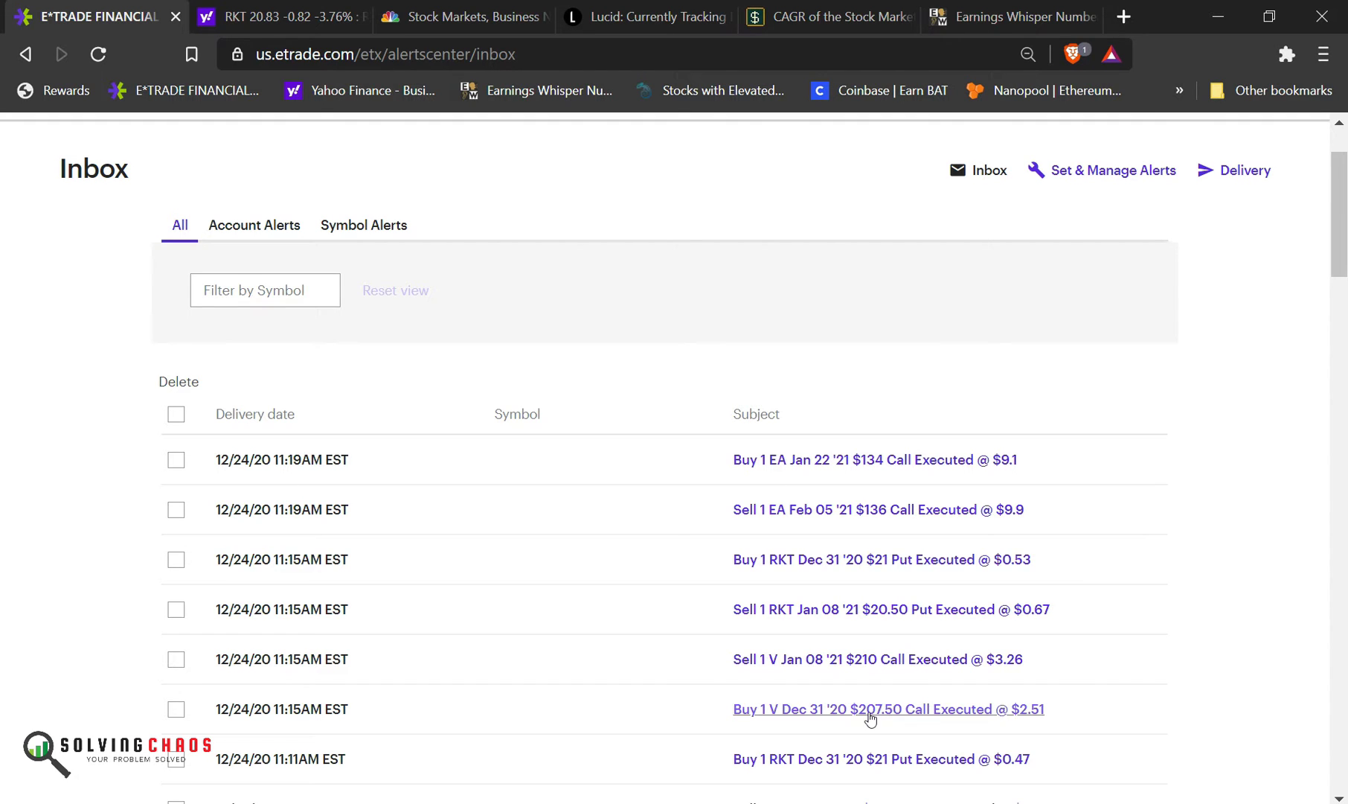
- Search Yahoo Finance for 'V' and open the Visa Inc. quote, then return to E*TRADE
left_click(257, 26)
left_click(360, 152)
type("V")
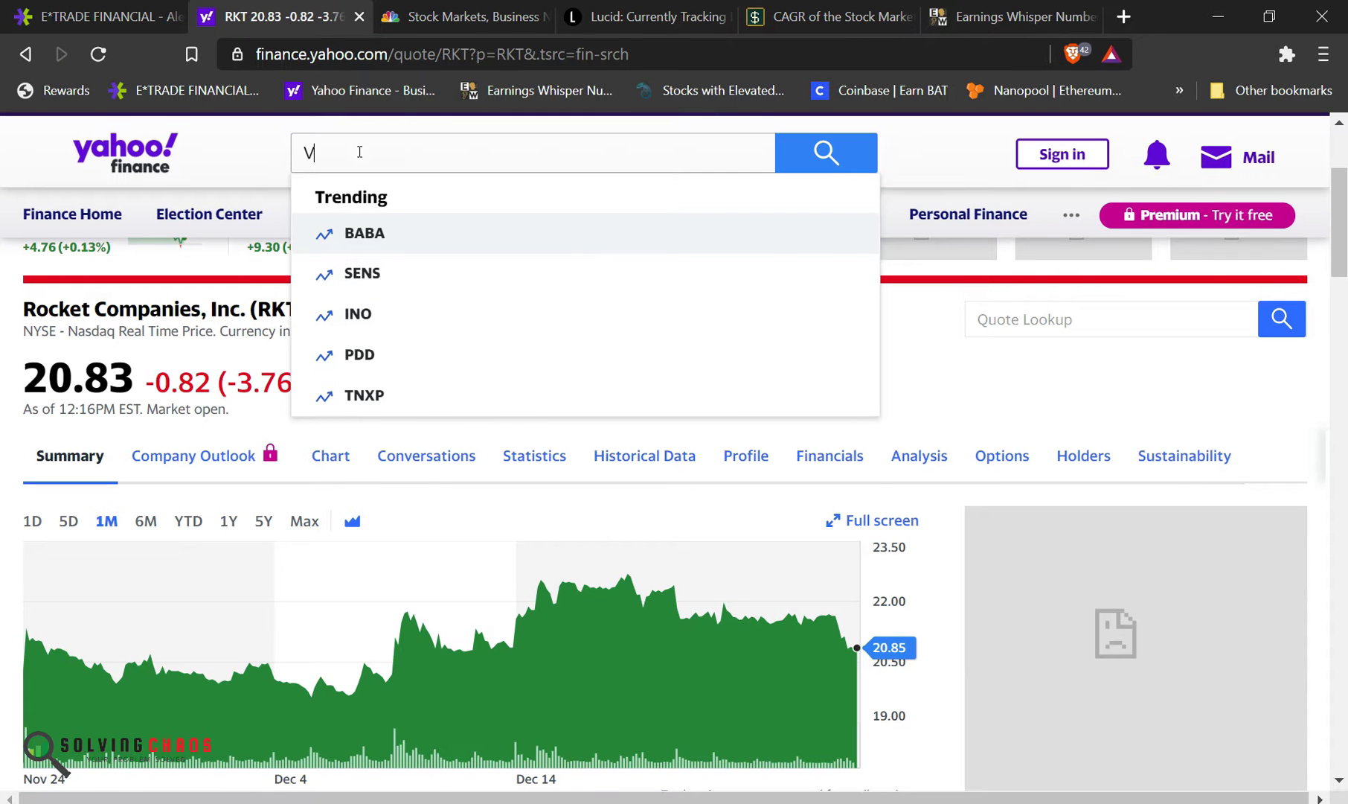
left_click(419, 236)
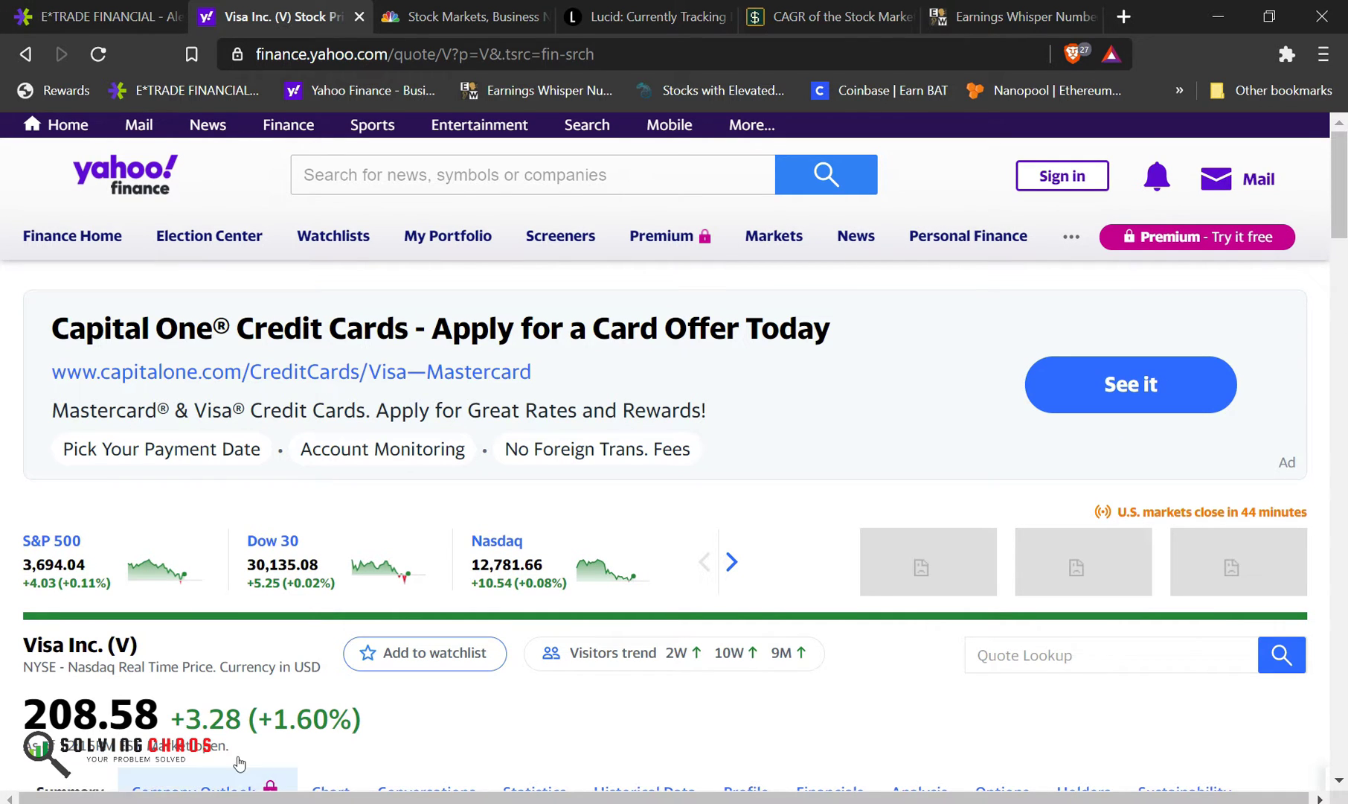
scroll(212, 718, "down", 2)
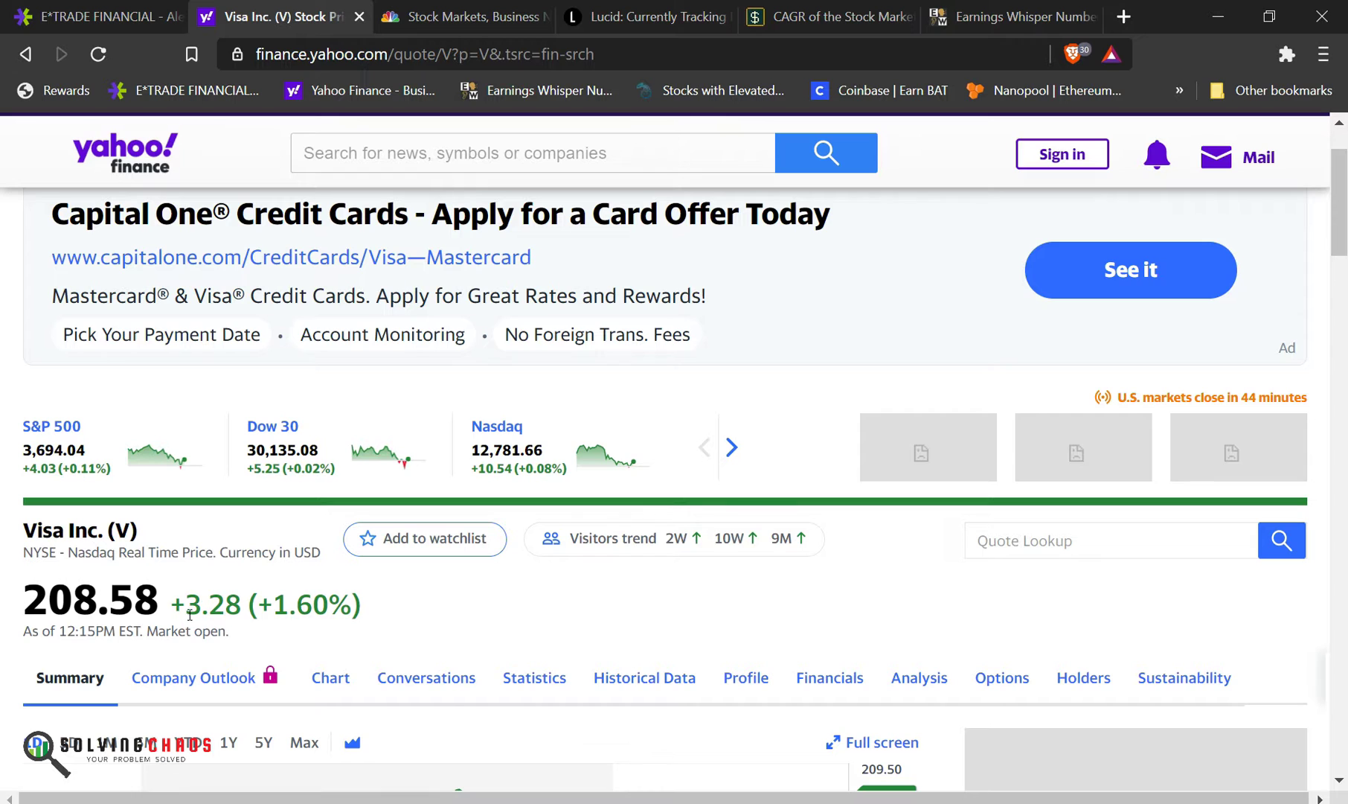
left_click(111, 13)
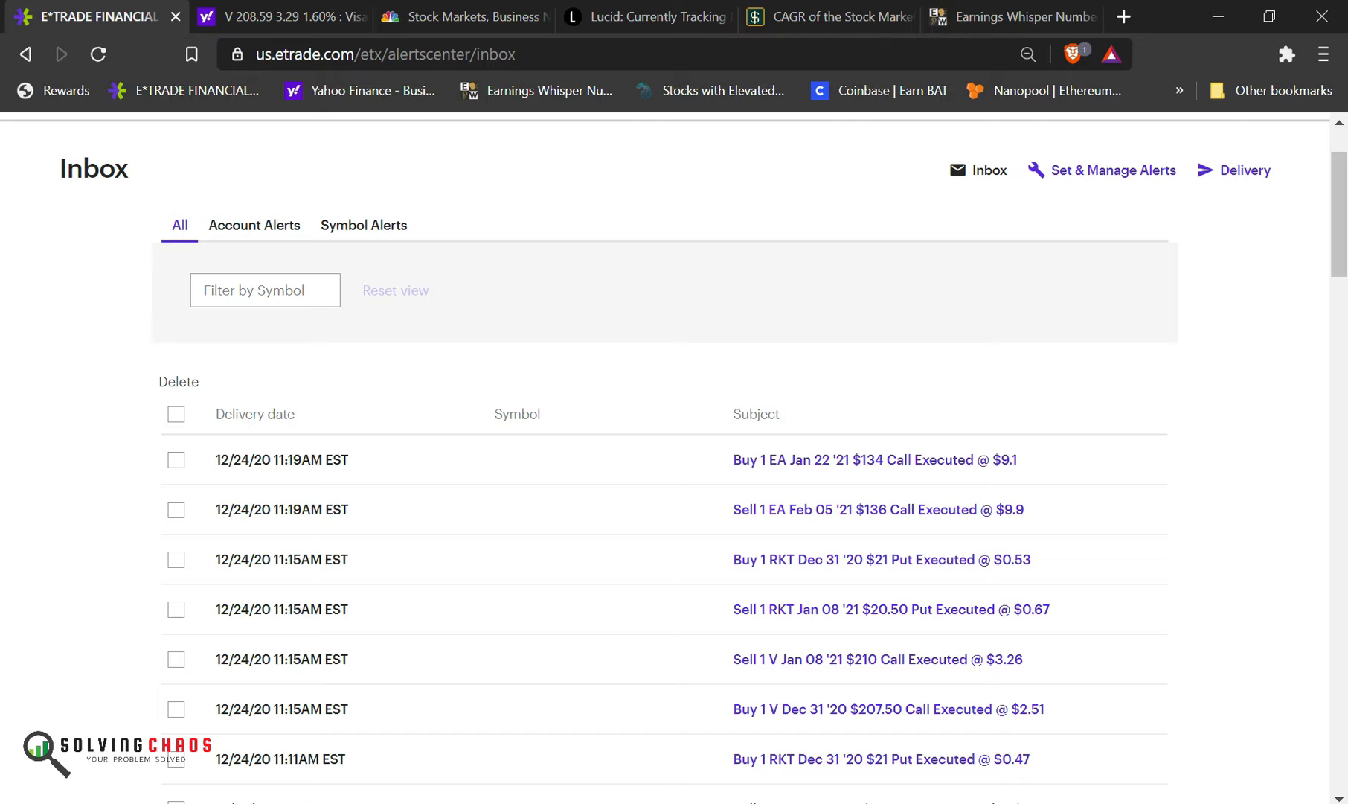
- Paste the copied 12/23 transaction rows into the OptionsData workbook starting at cell G5639
scroll(829, 688, "down", 2)
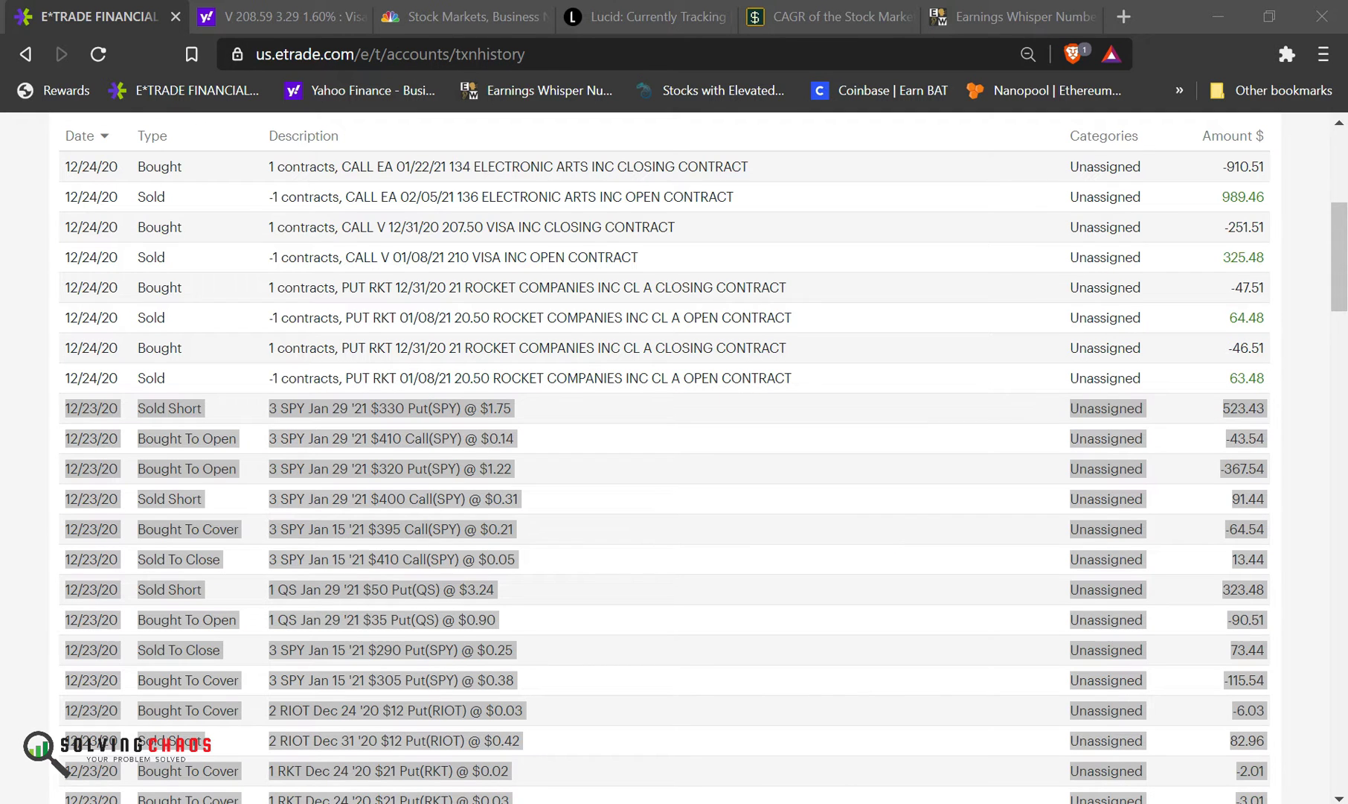
left_click(592, 802)
left_click(379, 354)
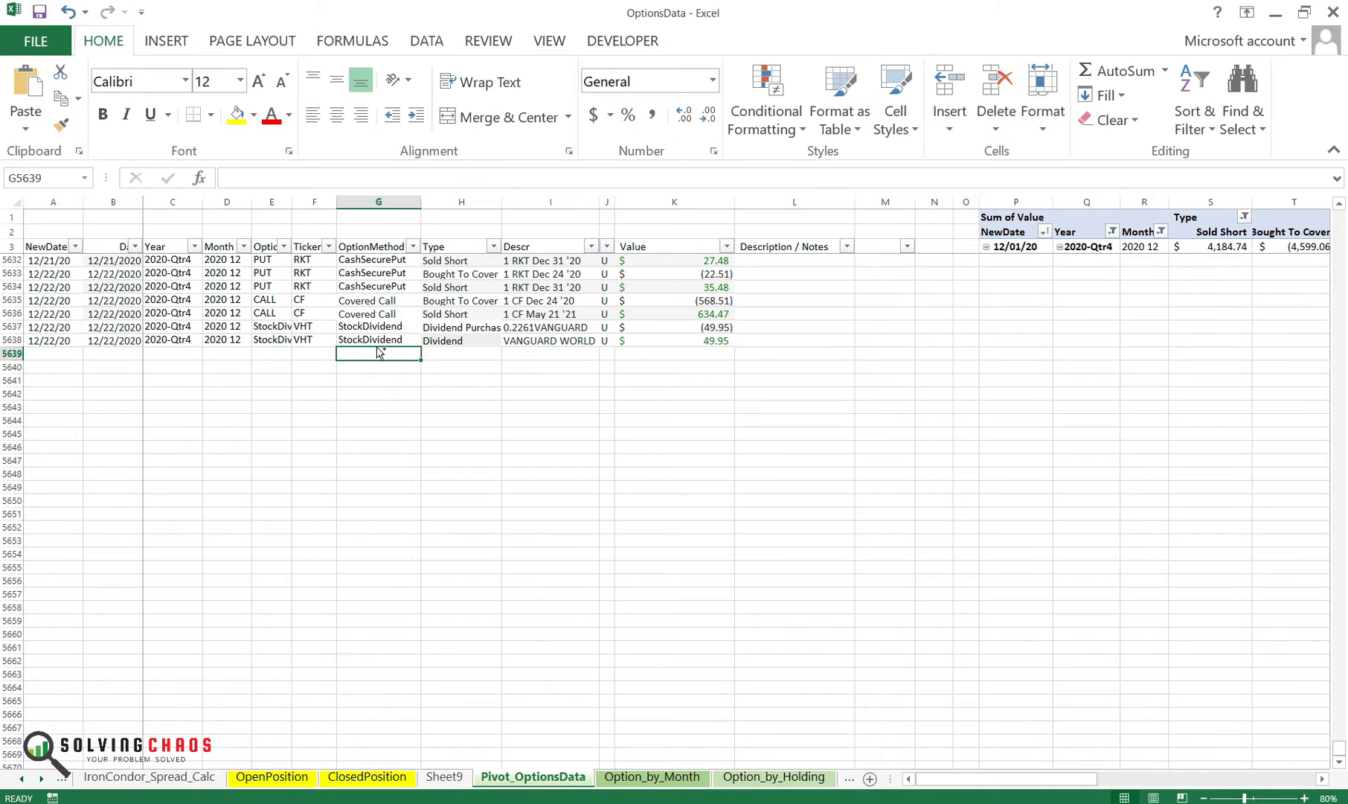
key("ctrl+v")
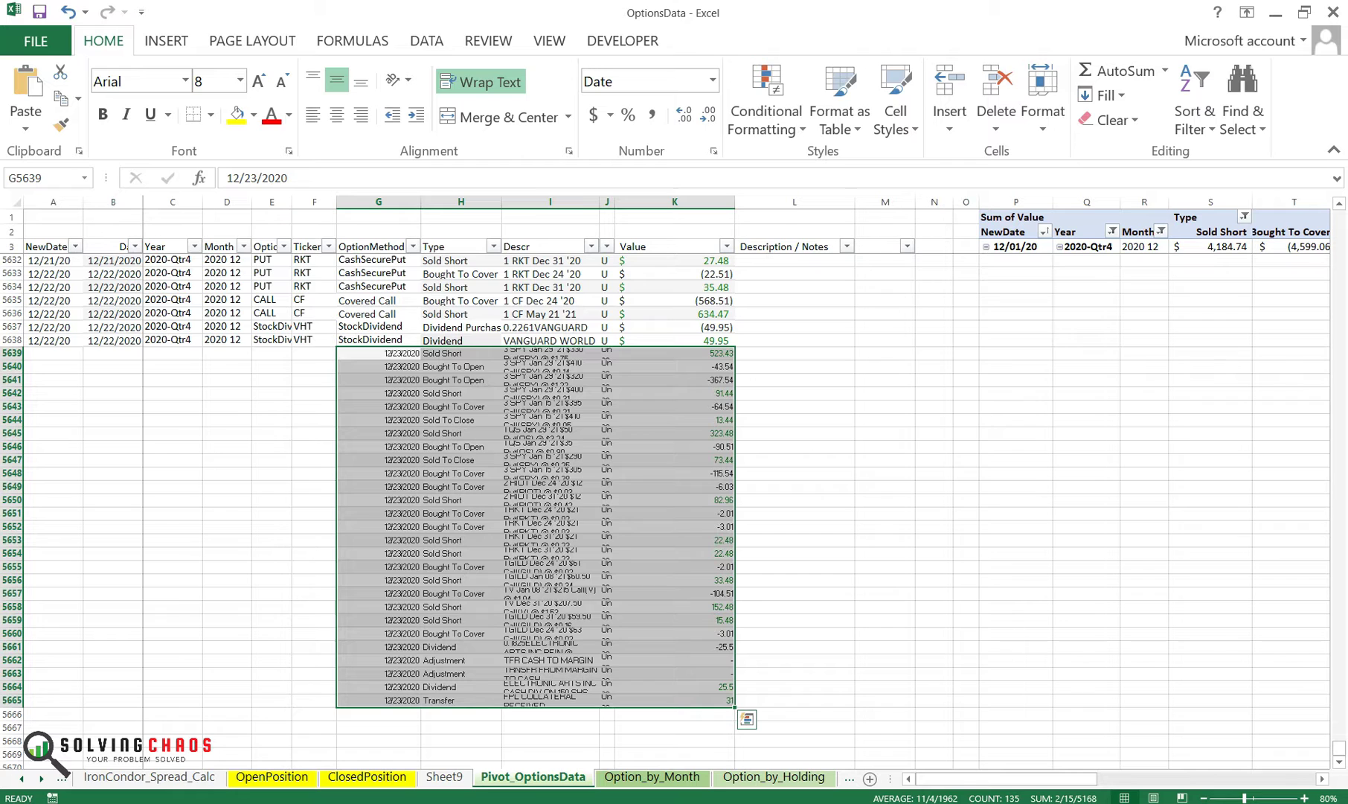
- Select the 12/23/20 NBEV Sold Short transaction in the E*TRADE transactions list
key("alt+Tab")
scroll(137, 580, "down", 4)
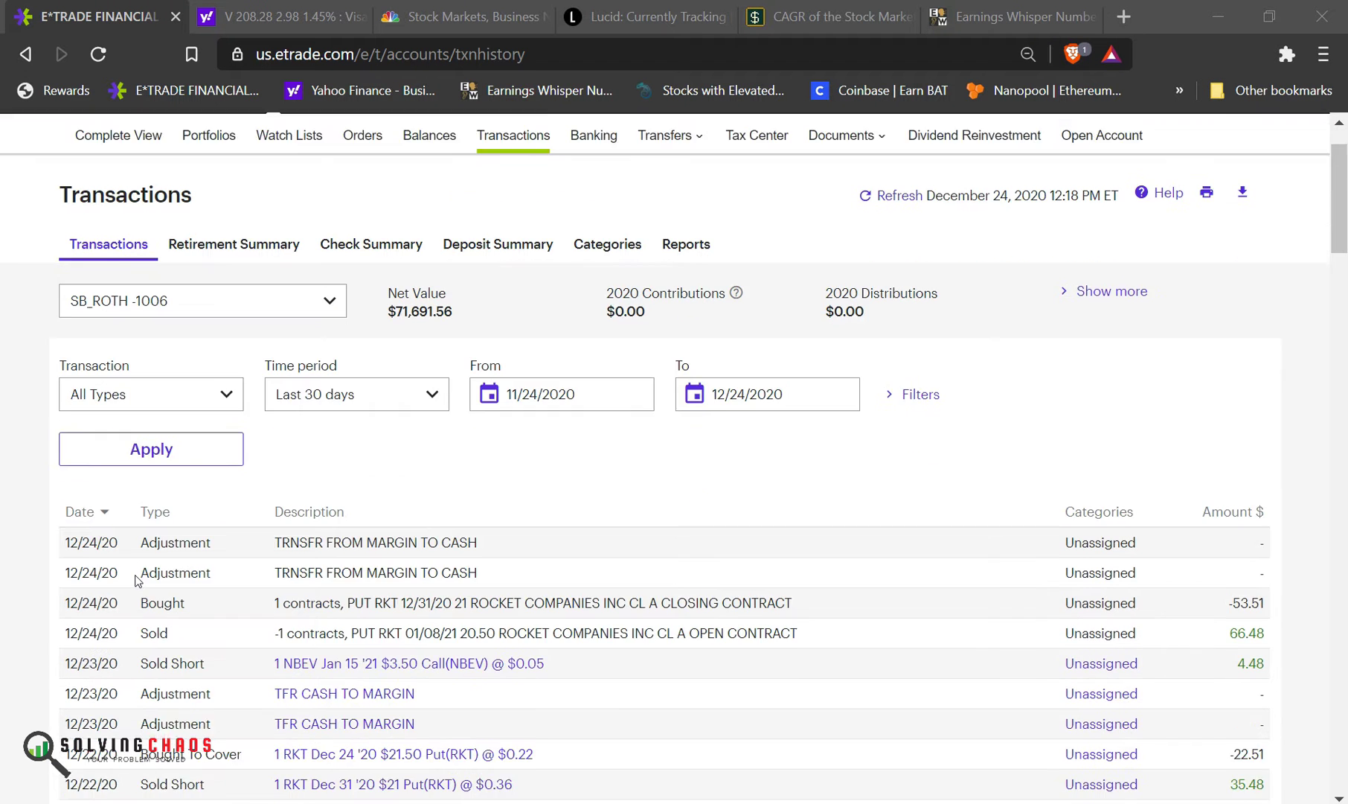
left_click_drag(63, 521, 1269, 516)
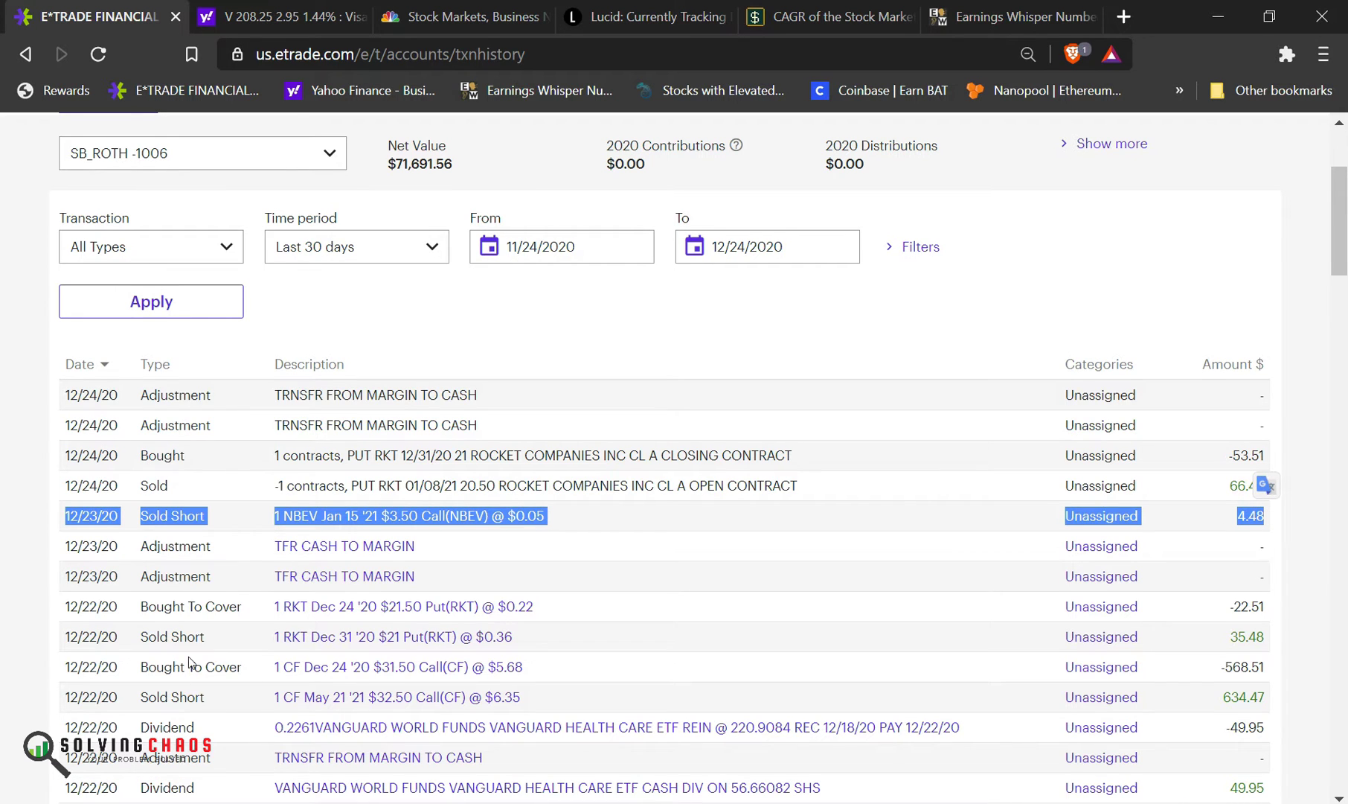
scroll(189, 661, "up", 3)
- Paste the NBEV Sold Short transaction row into OptionsData at cell G5666
key("alt+Tab")
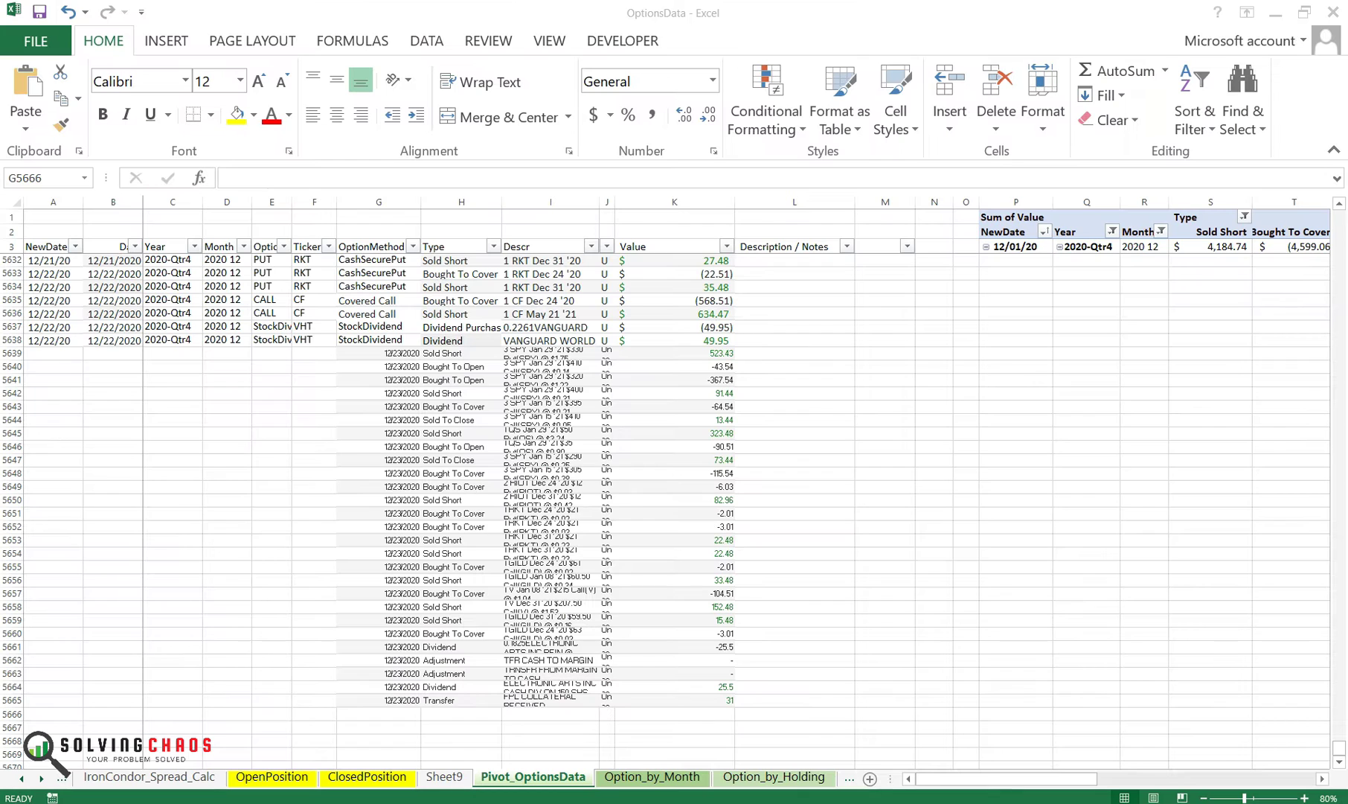
left_click(391, 713)
type("12/23/2020\tSold Short\t1 NBEV Jan 15 '21 $3.50 Call(NBEV) @ $0.05\tUn\t4.48")
- Move the pasted 12/23/2020 dates from column G into column B of the new rows
left_click(379, 353)
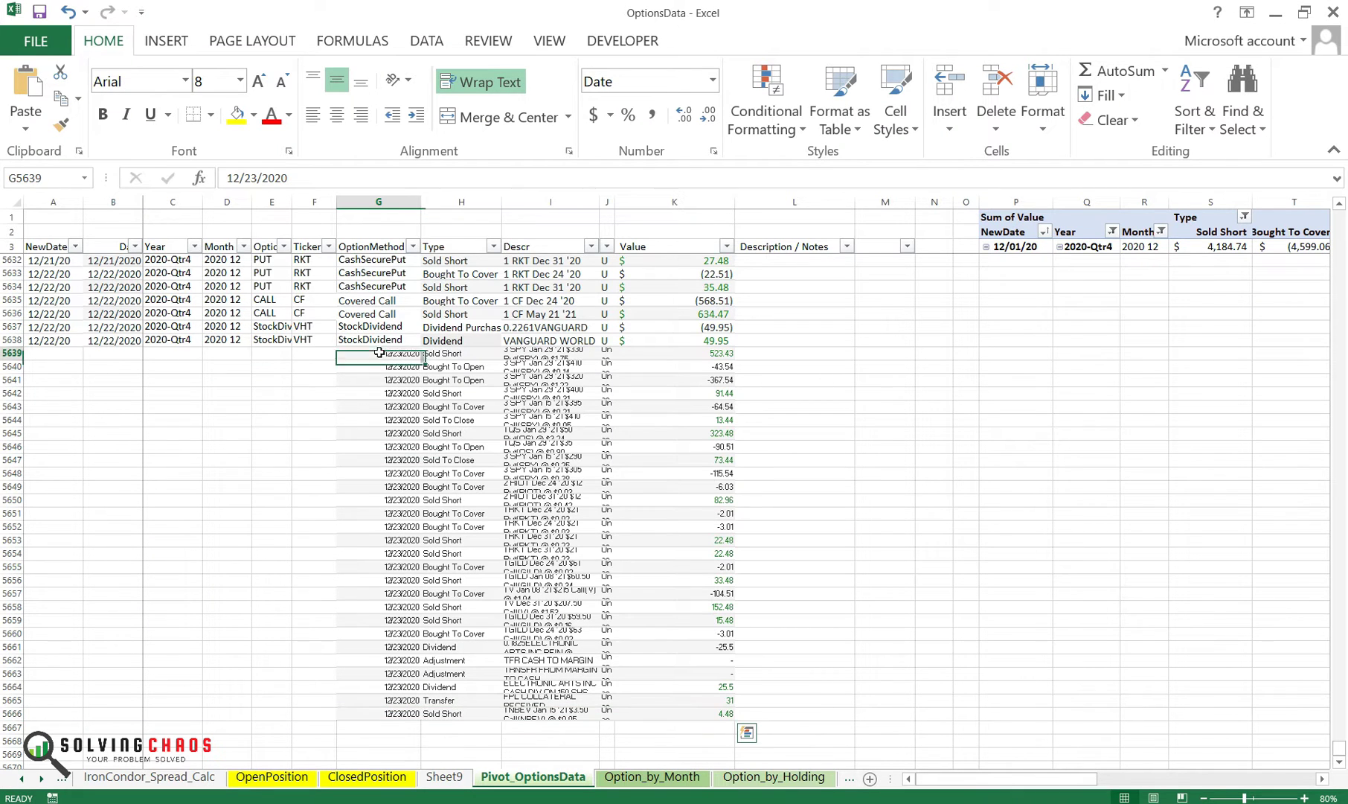
key("ctrl+shift+Down")
key("ctrl+c")
key("Left")
key("Left")
key("Left")
key("Left")
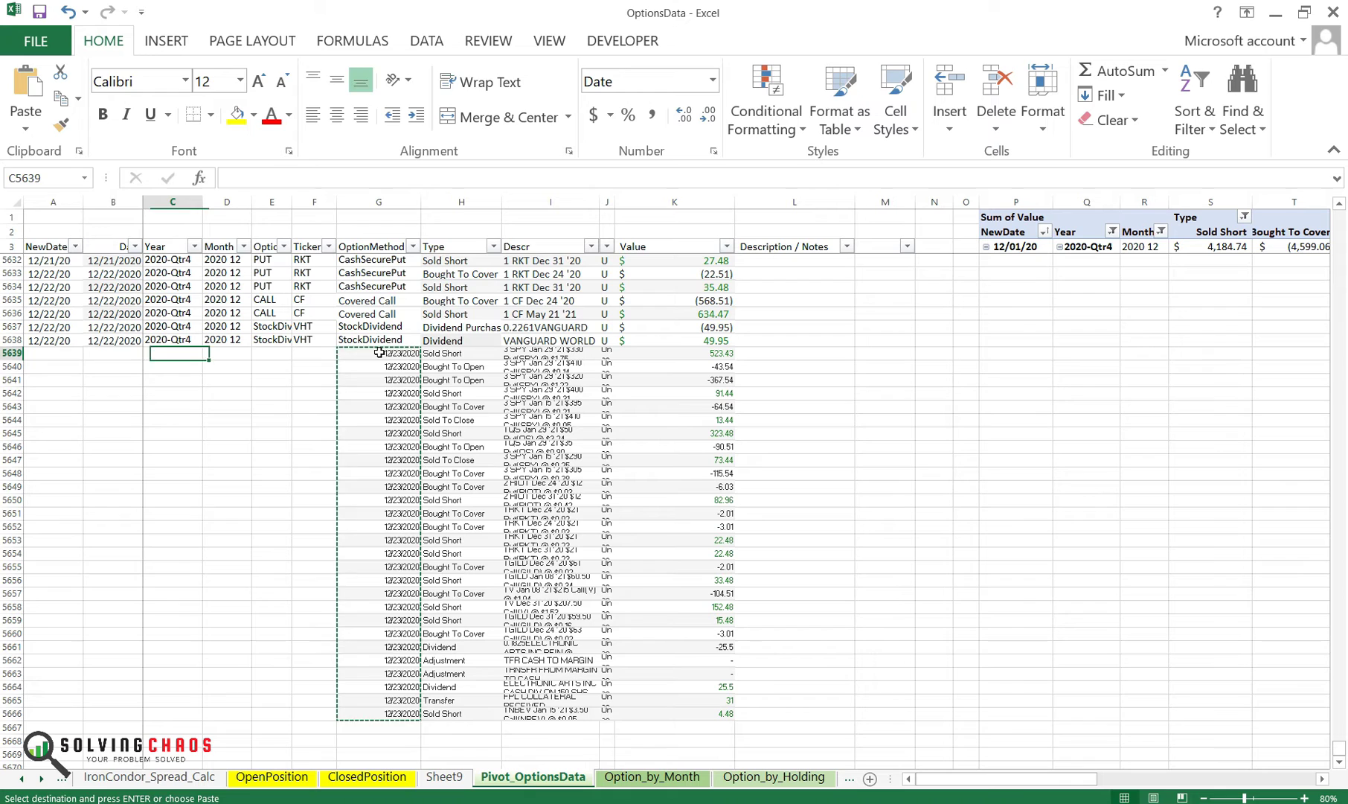
key("Left")
key("Left")
key("ctrl+v")
key("Right")
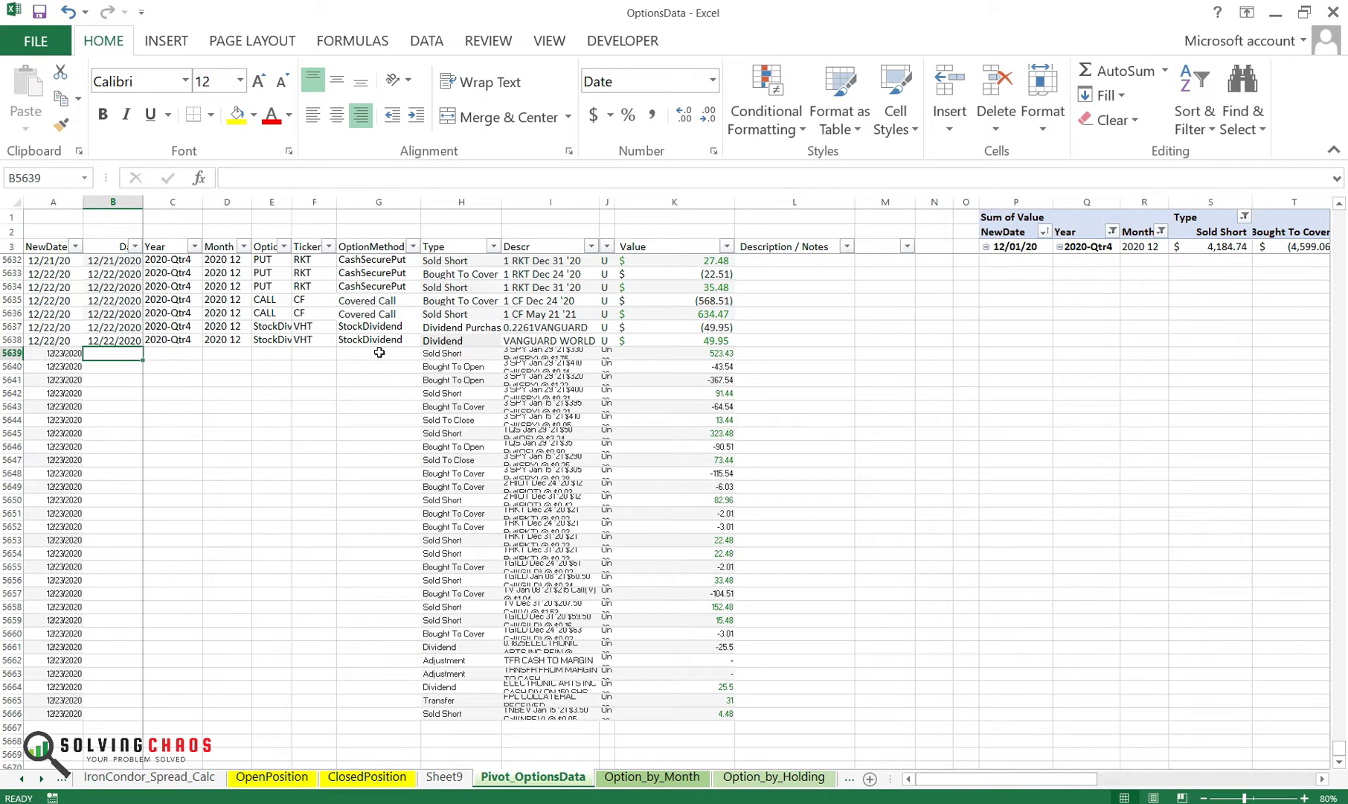
key("ctrl+z")
key("Right")
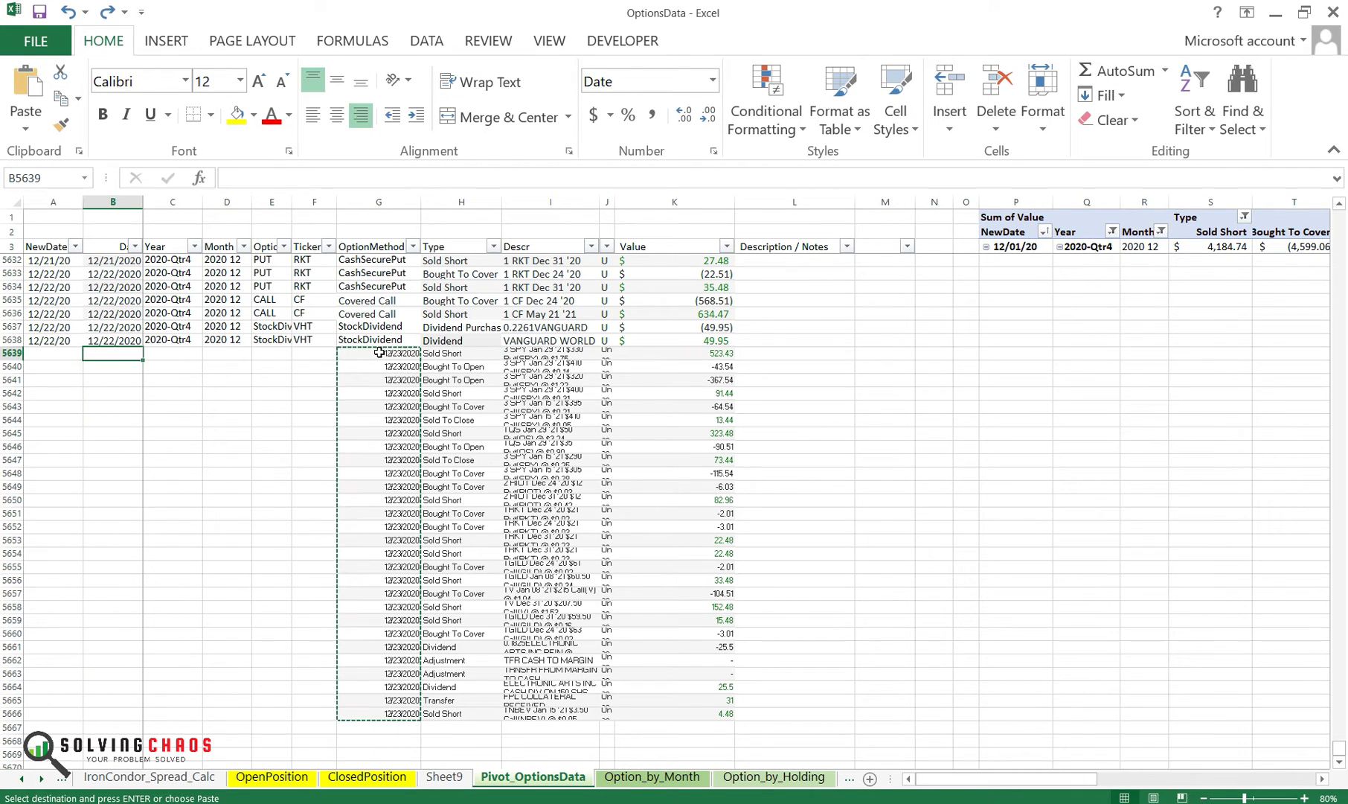
key("ctrl+v")
key("Up")
key("Left")
- Copy the NewDate formula from row 5638 down through the new rows to row 5666
key("ctrl+c")
key("shift+Down")
key("shift+Down")
key("shift+Down")
key("shift+Down")
key("shift+Down")
key("shift+Down")
key("shift+Down")
key("shift+Down")
key("shift+Down")
key("shift+Down")
key("shift+Down")
key("shift+Down")
key("shift+Down")
key("shift+Down")
key("shift+Down")
key("shift+Down")
key("shift+Down")
key("shift+Down")
key("shift+Down")
key("shift+Down")
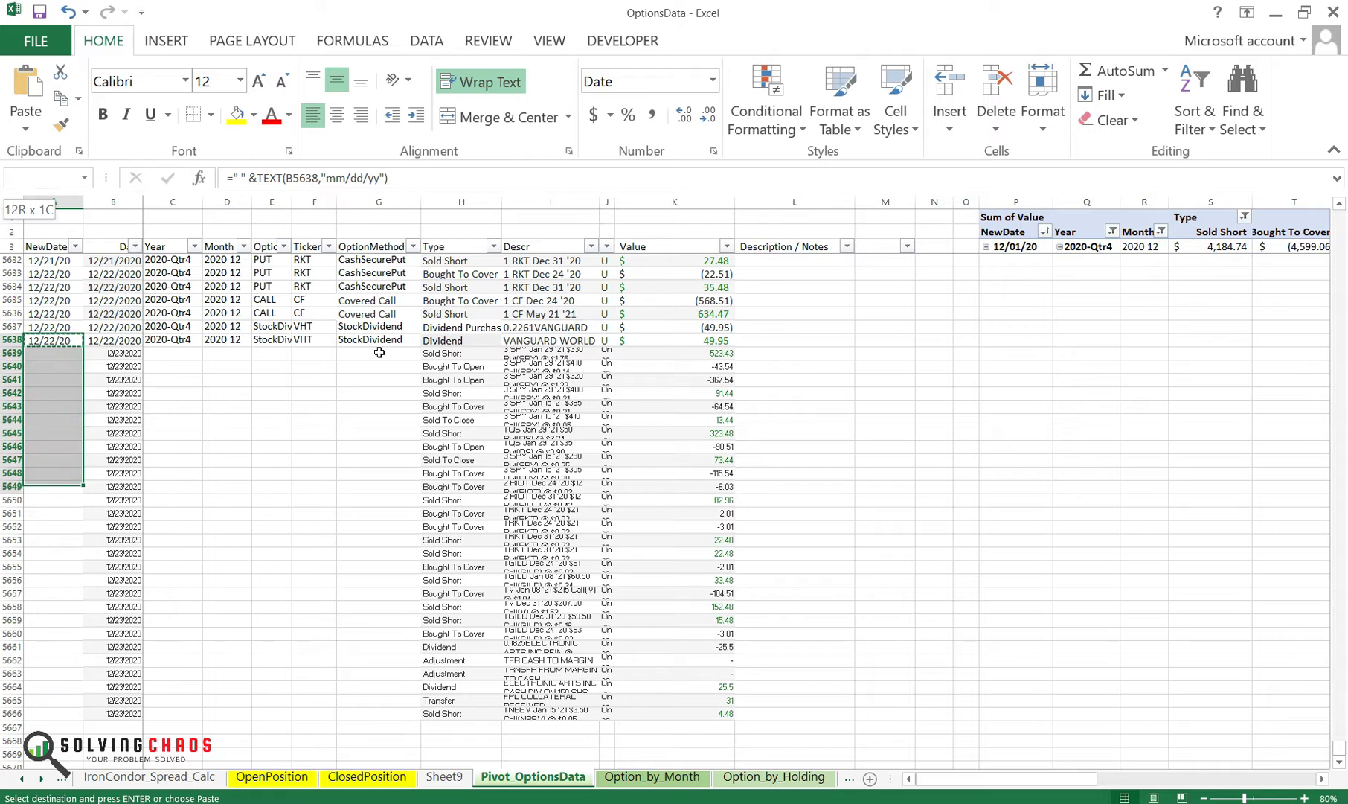
key("shift+Down")
key("shift+Down")
key("ctrl+v")
key("Right")
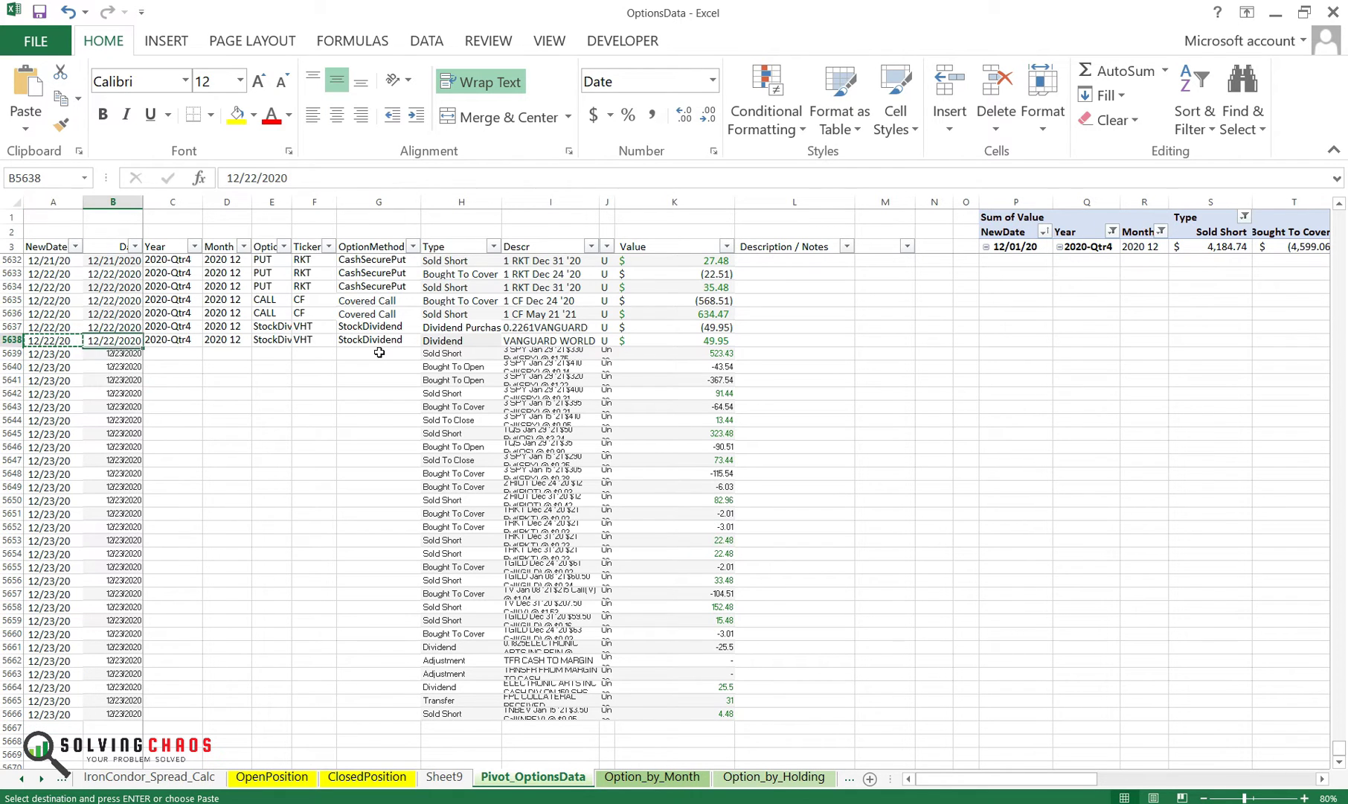
key("Up")
key("Left")
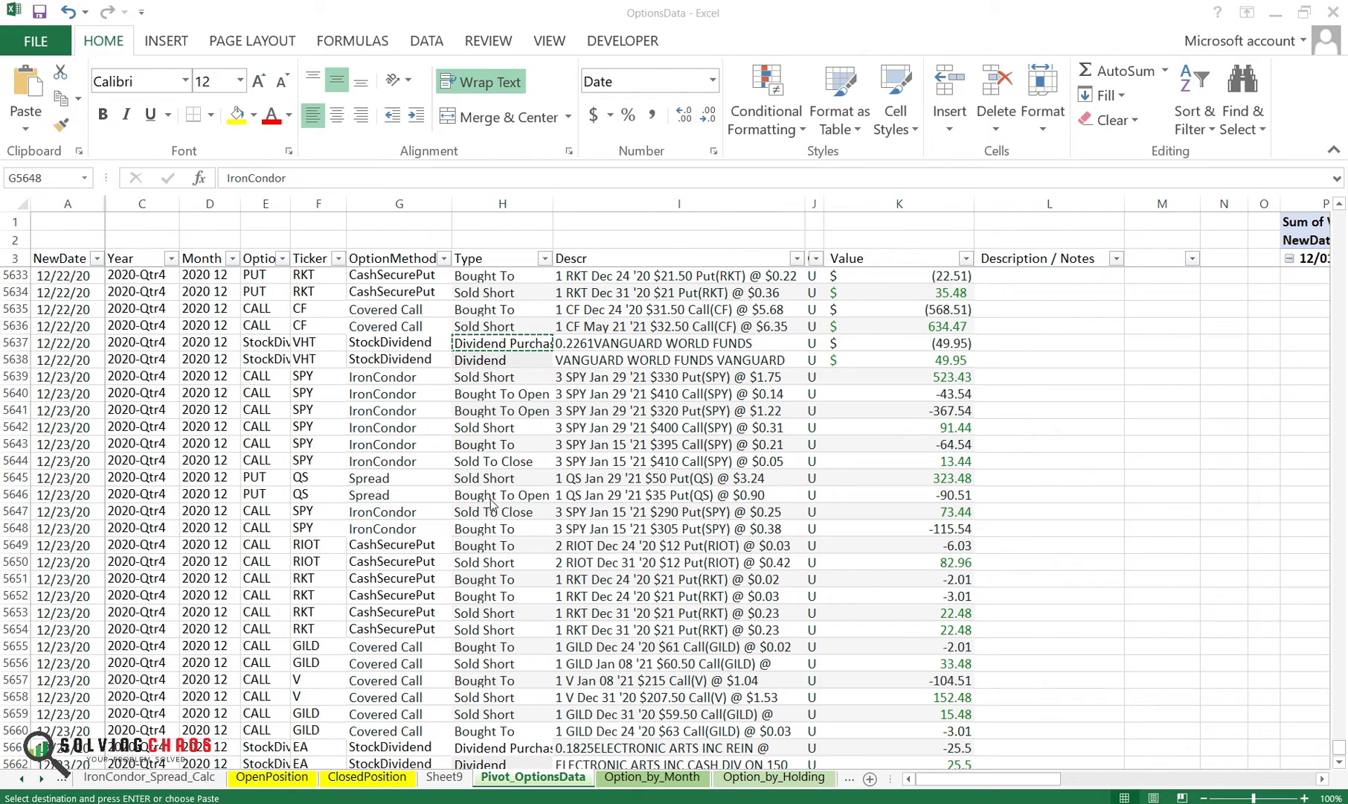
- Review the strategy tags and descriptions: SPY IronCondor, QS Spread, and the QS put trades
left_click(401, 411)
left_click(379, 491)
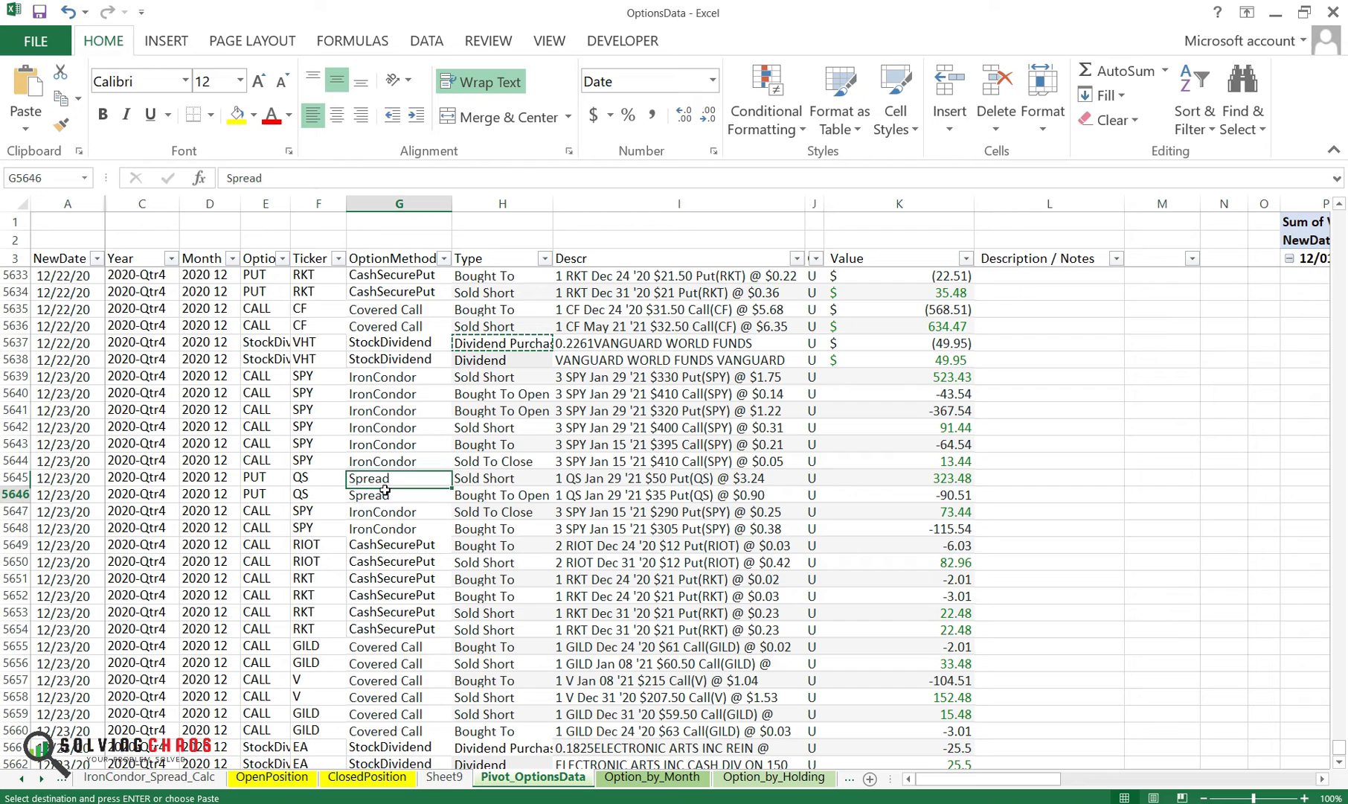
left_click(575, 480)
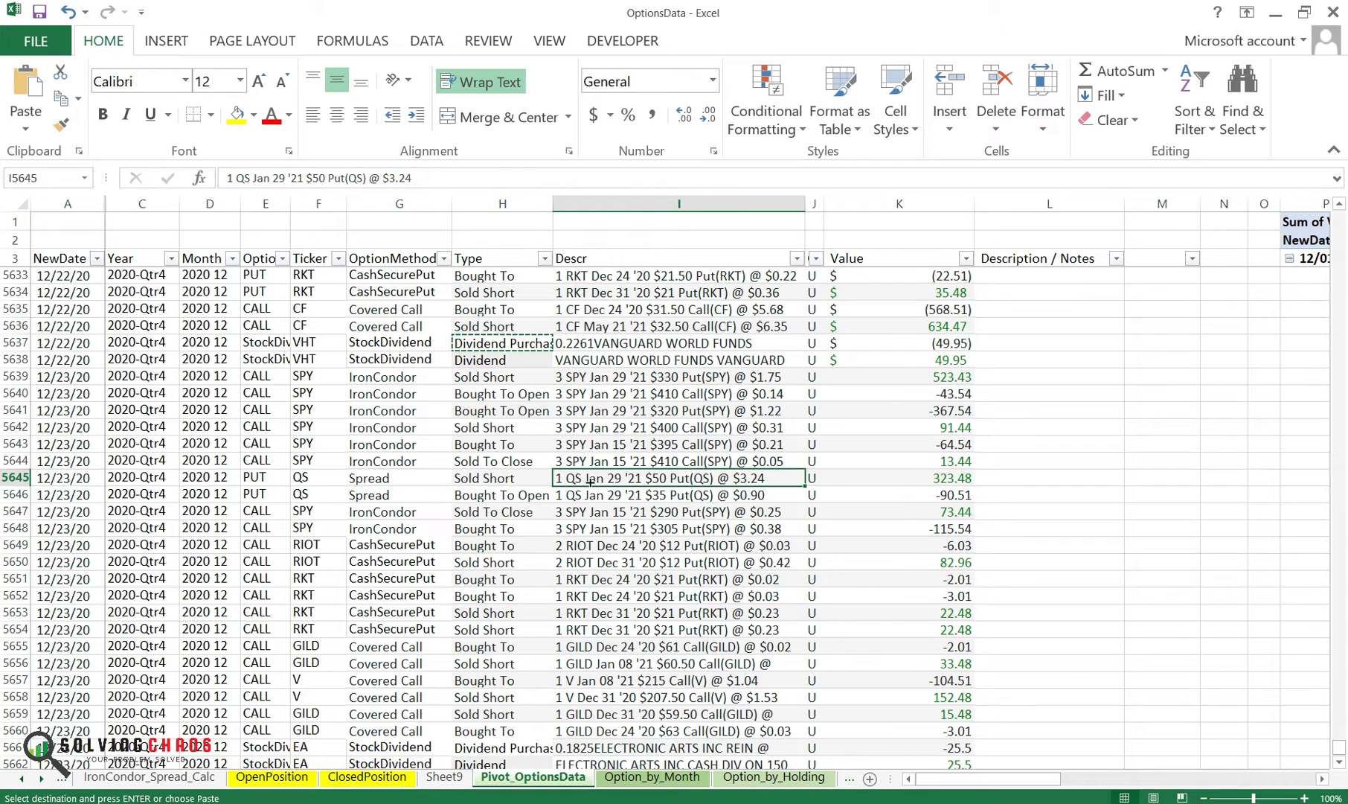
left_click(588, 496)
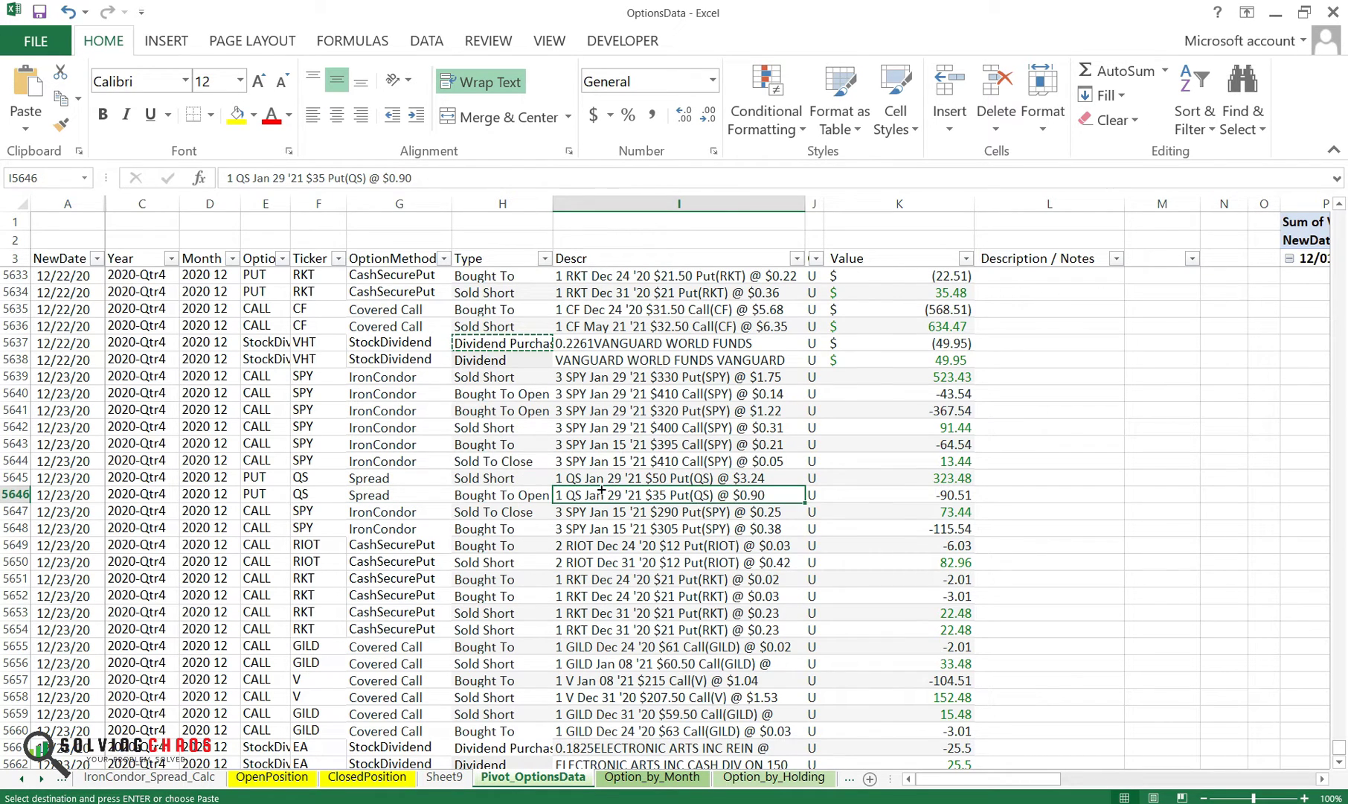
left_click(430, 528)
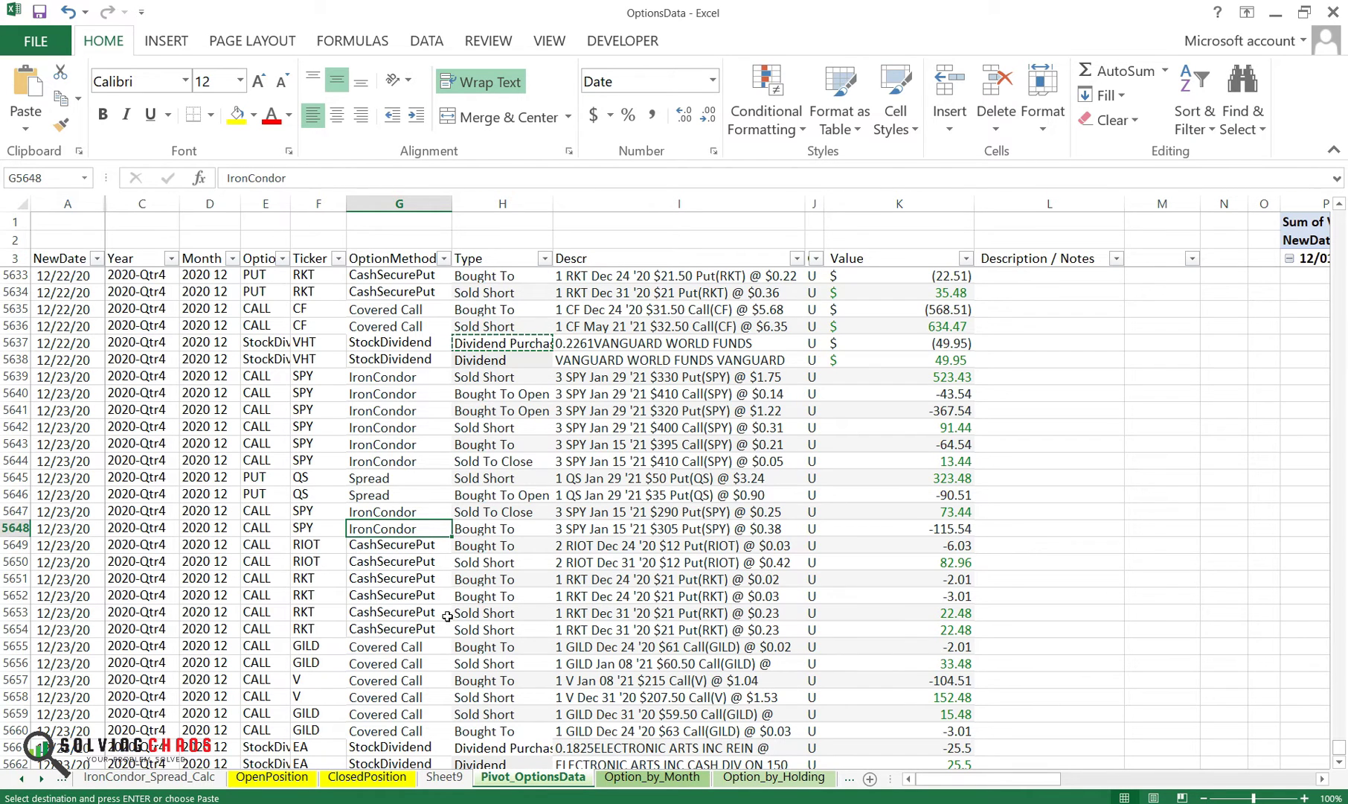
scroll(419, 641, "up", 1)
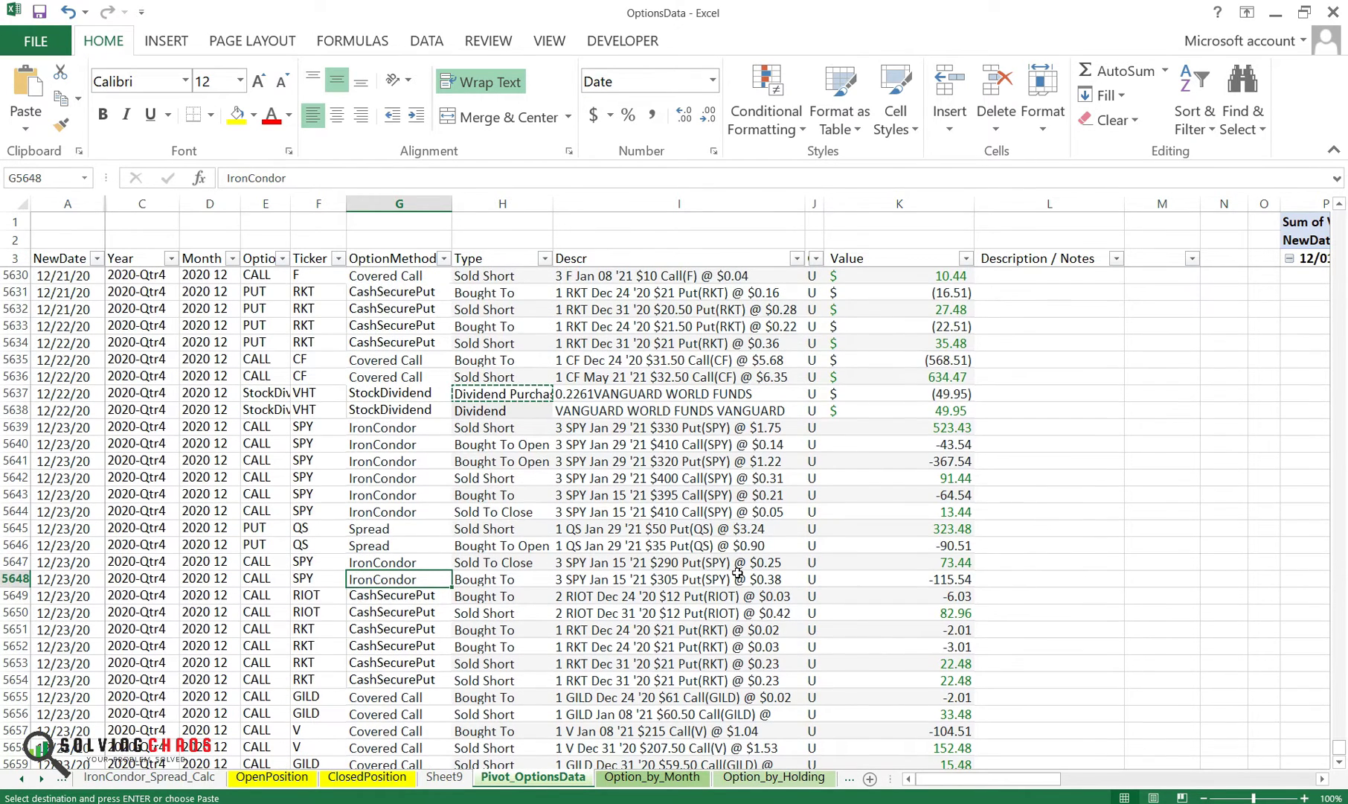
- Apply Accounting format to the Value column K
left_click(679, 203)
left_click(899, 203)
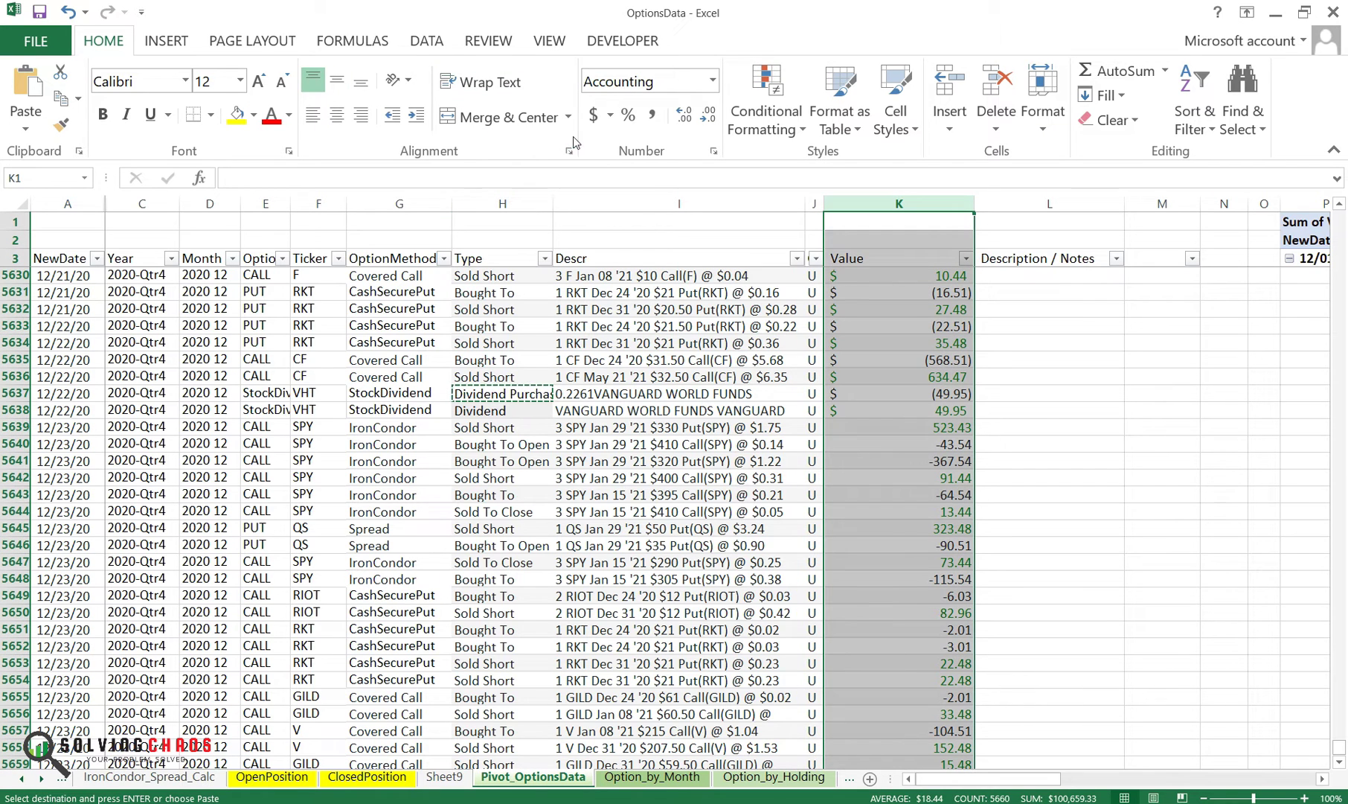
left_click(593, 116)
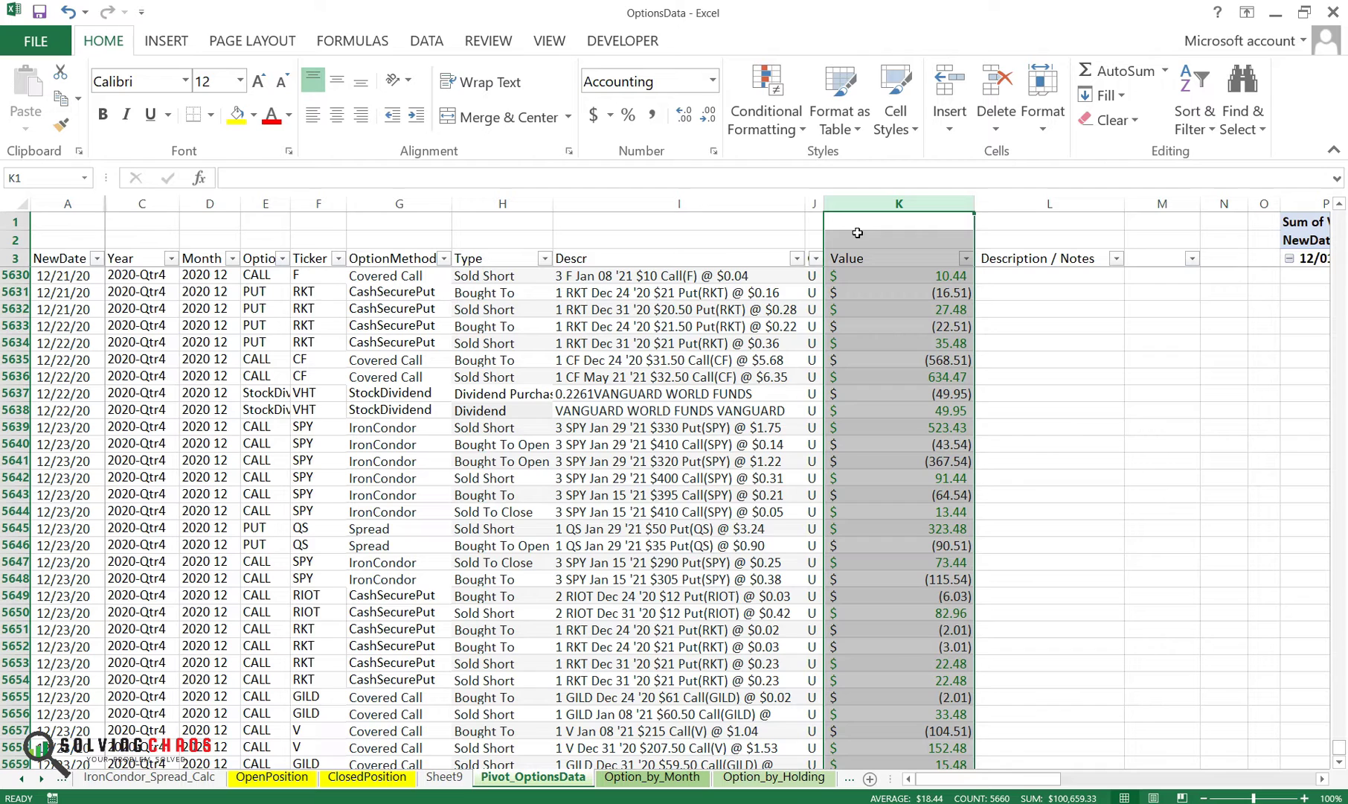
- Filter Descr for PUT and copy PUT from E5634 over the filtered Option cells
left_click(797, 258)
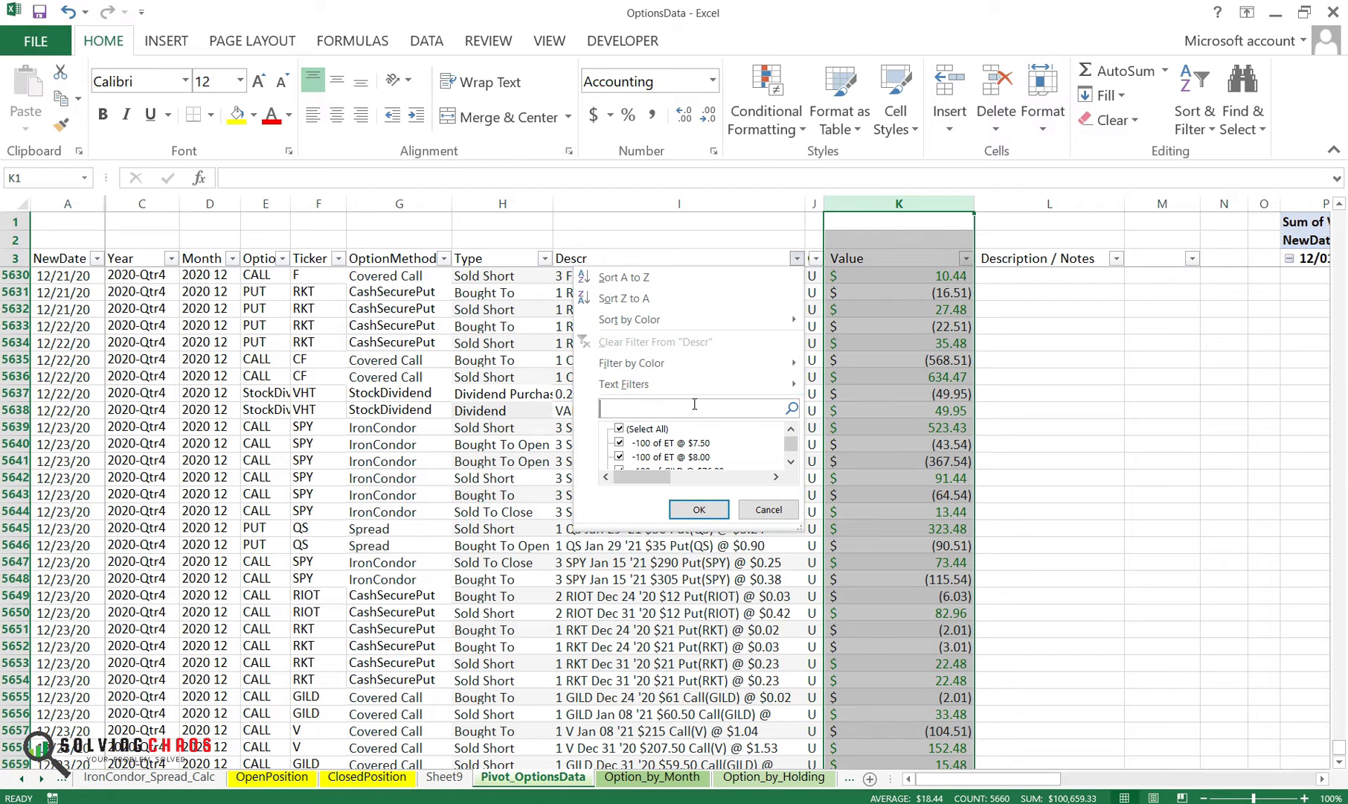
type("PUT")
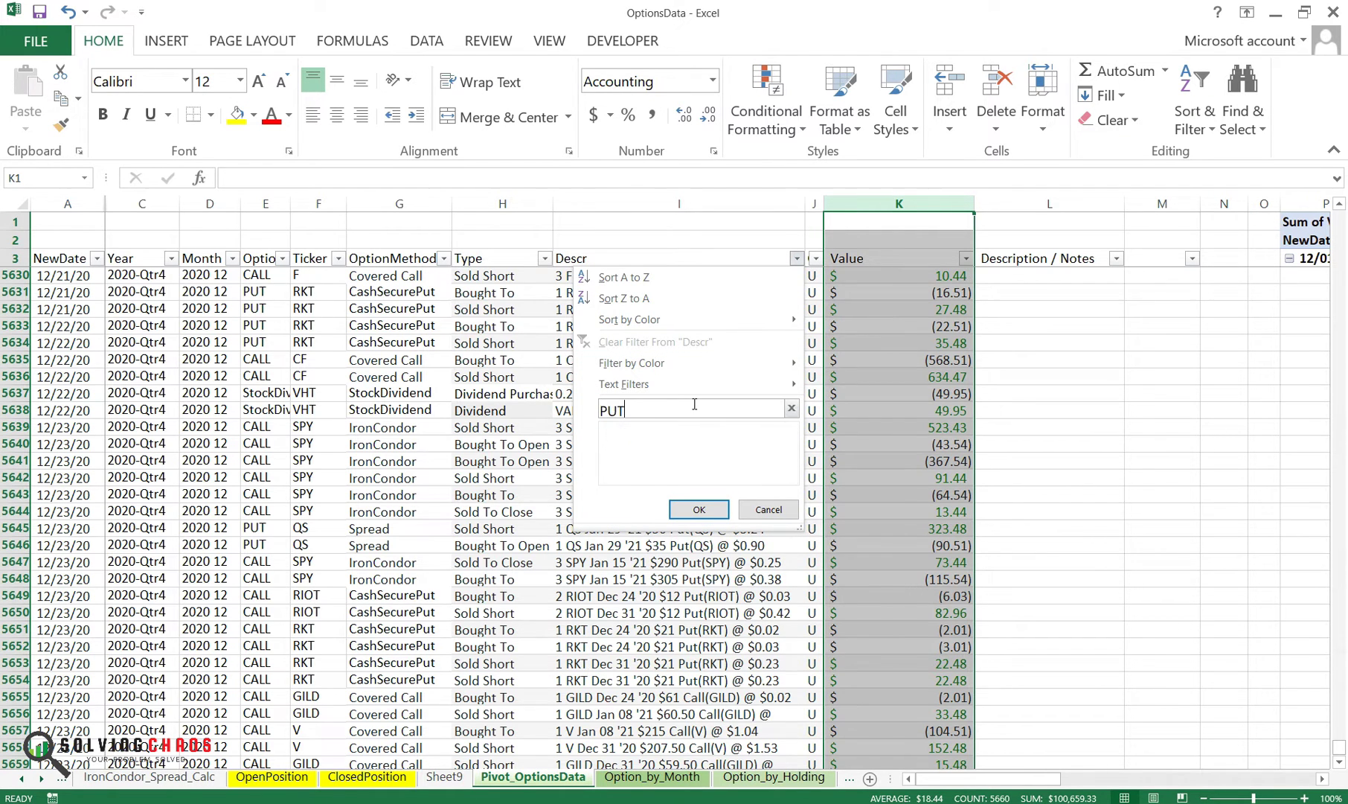
key("Return")
scroll(162, 619, "up", 1)
left_click(256, 336)
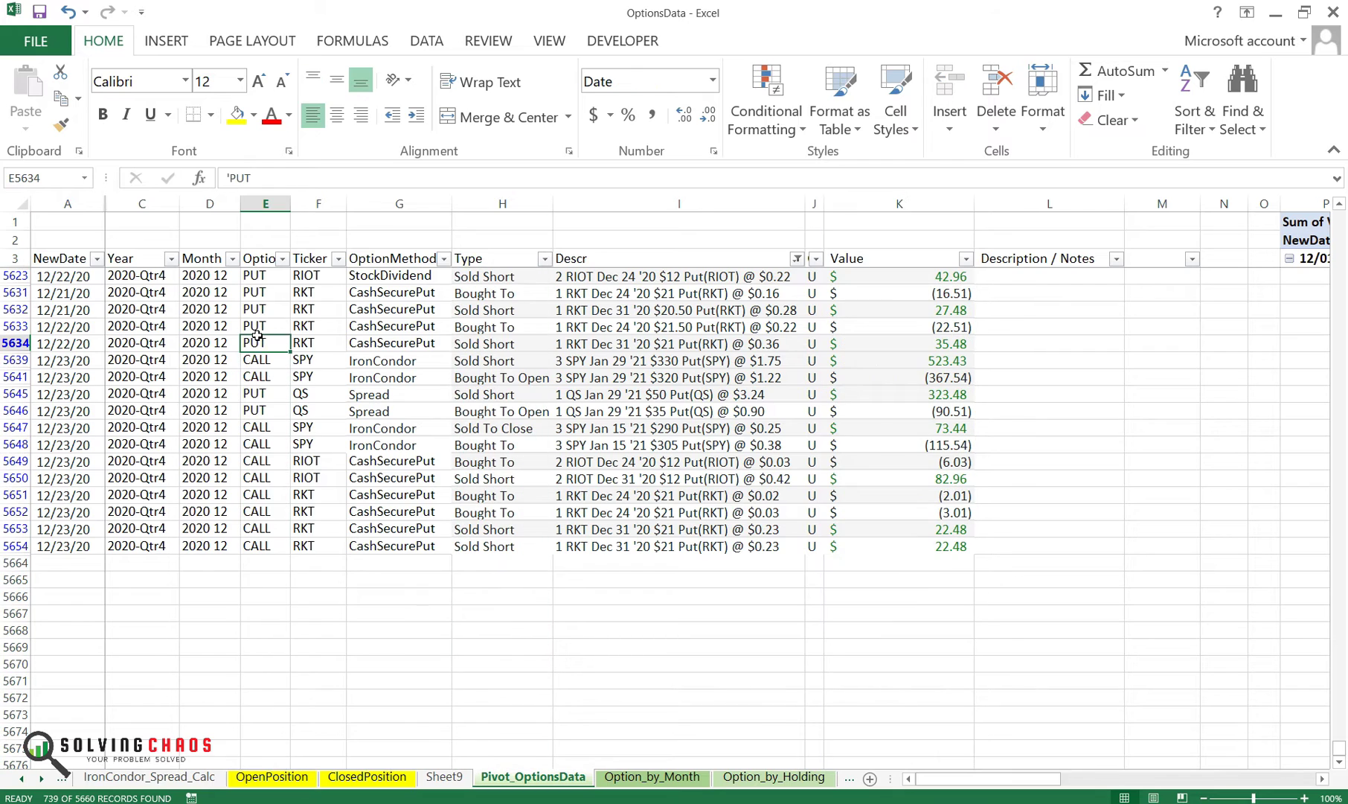
key("ctrl+c")
key("shift+Down")
key("shift+Down")
key("shift+Down")
key("shift+Down")
key("shift+Down")
key("shift+Down")
key("shift+Down")
key("shift+Down")
key("shift+Down")
key("shift+Down")
key("shift+Down")
key("shift+Down")
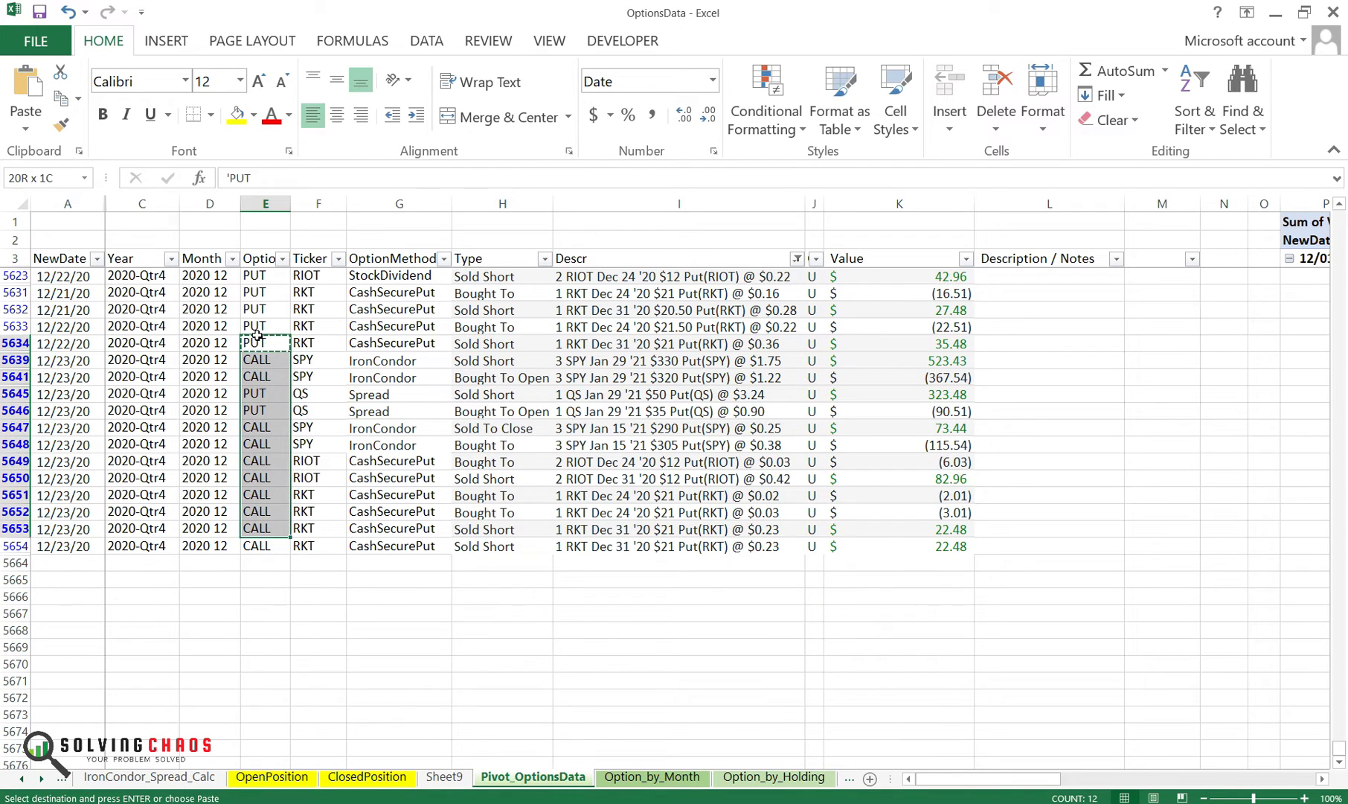
key("ctrl+v")
key("Up")
left_click(257, 338)
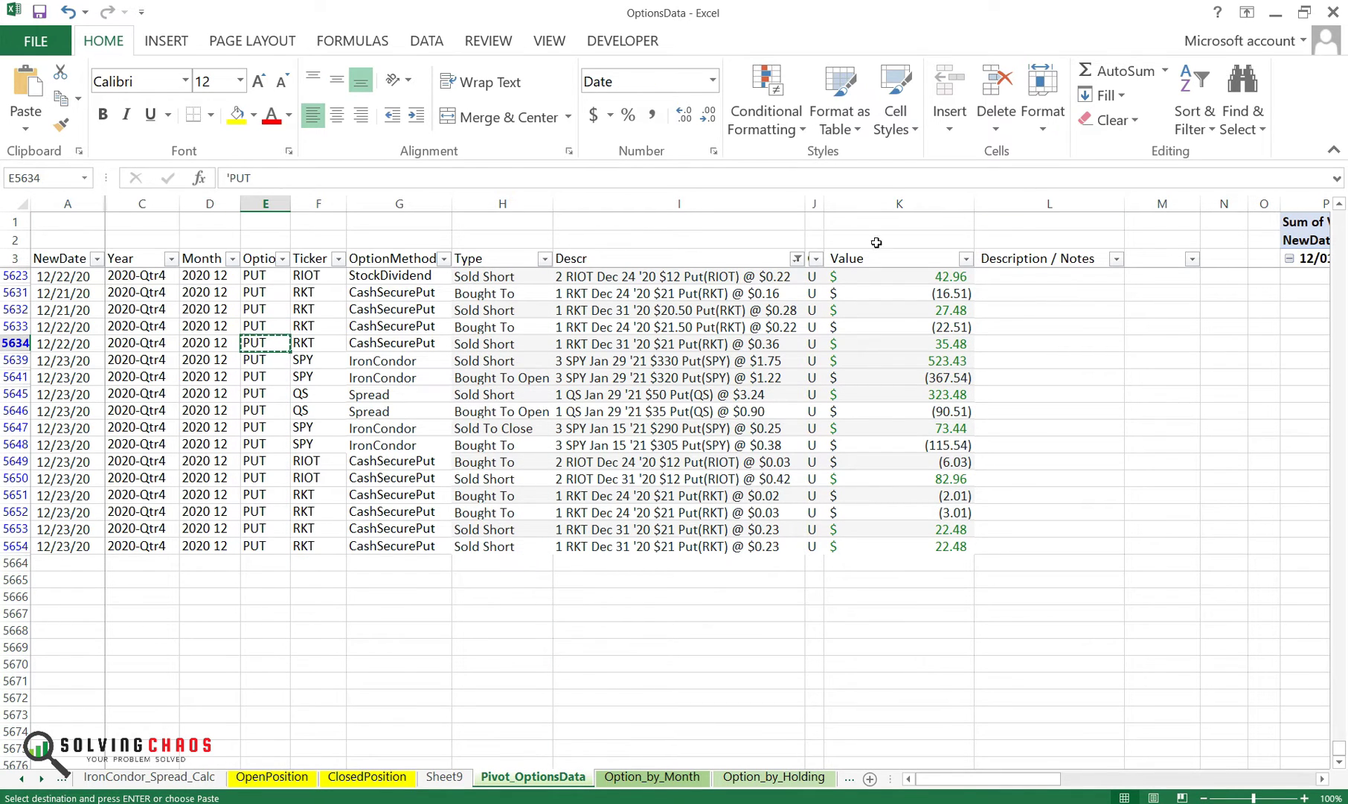
- Filter Descr for CALL to verify the calls, then clear the Descr filter
left_click(797, 259)
left_click(674, 411)
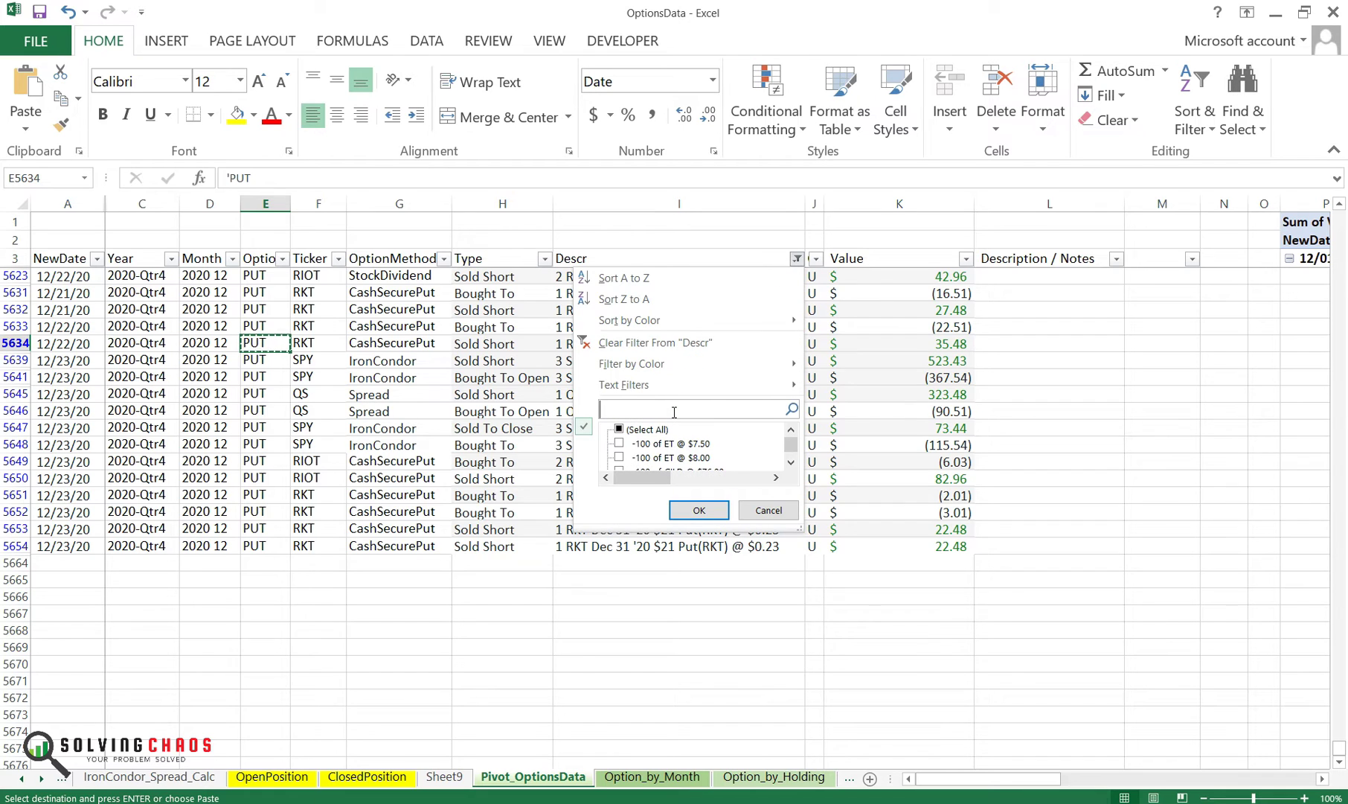
type("CALL")
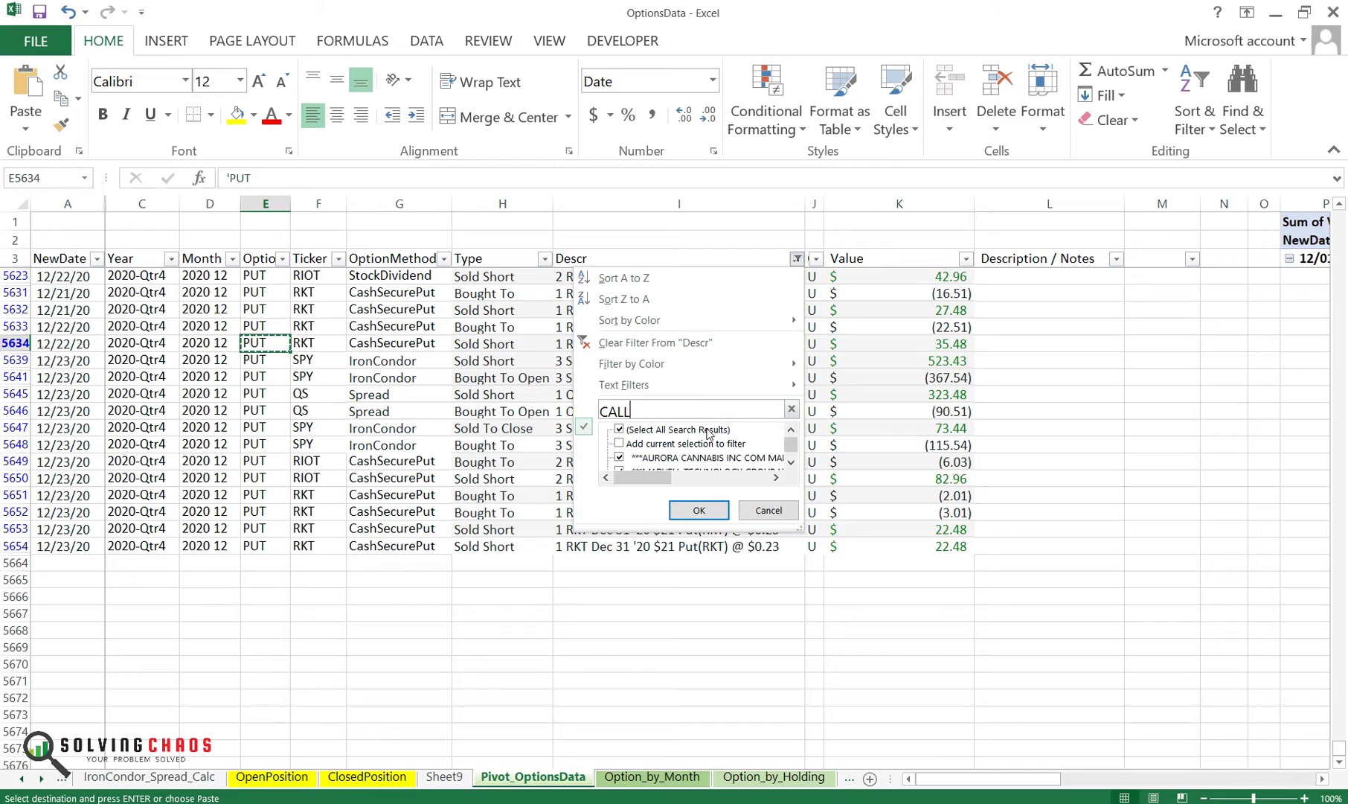
left_click(699, 510)
scroll(315, 466, "down", 1)
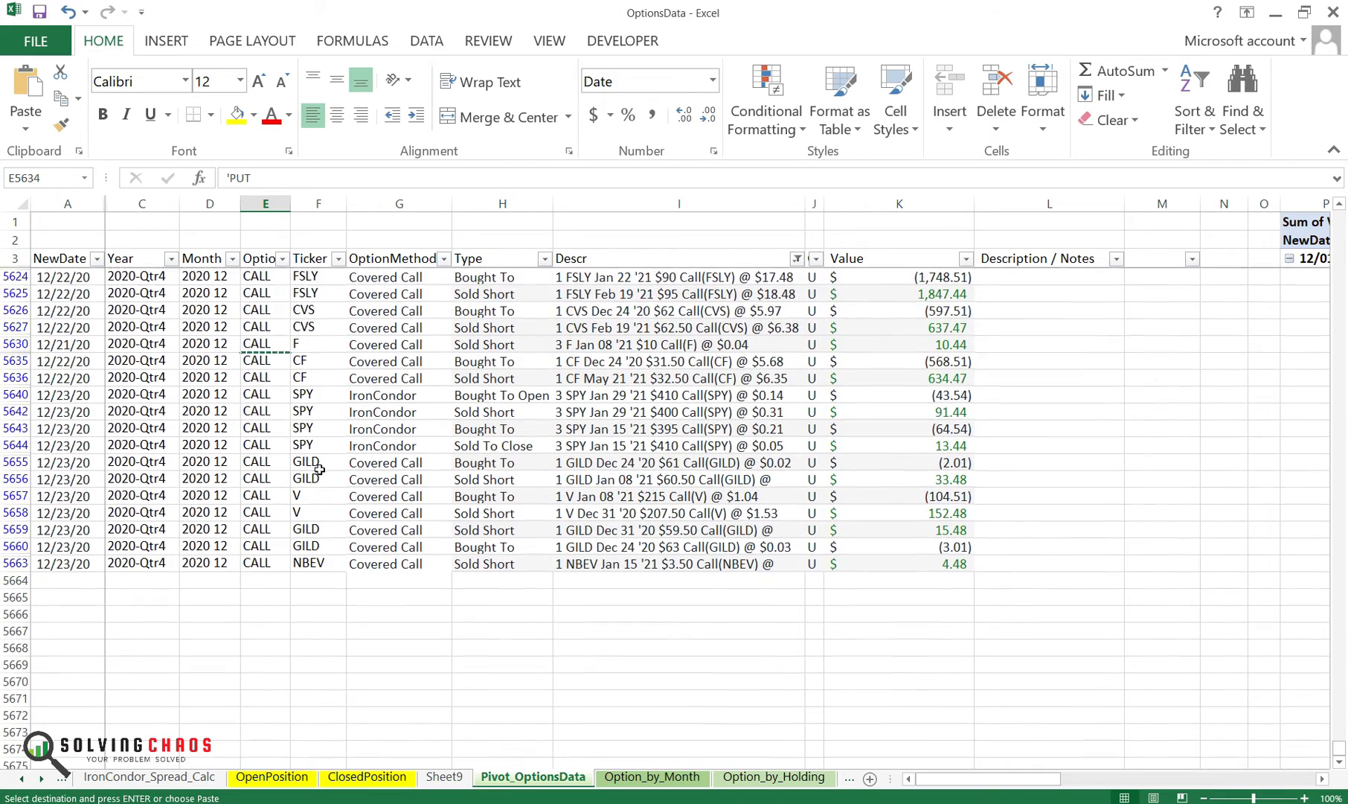
left_click(797, 259)
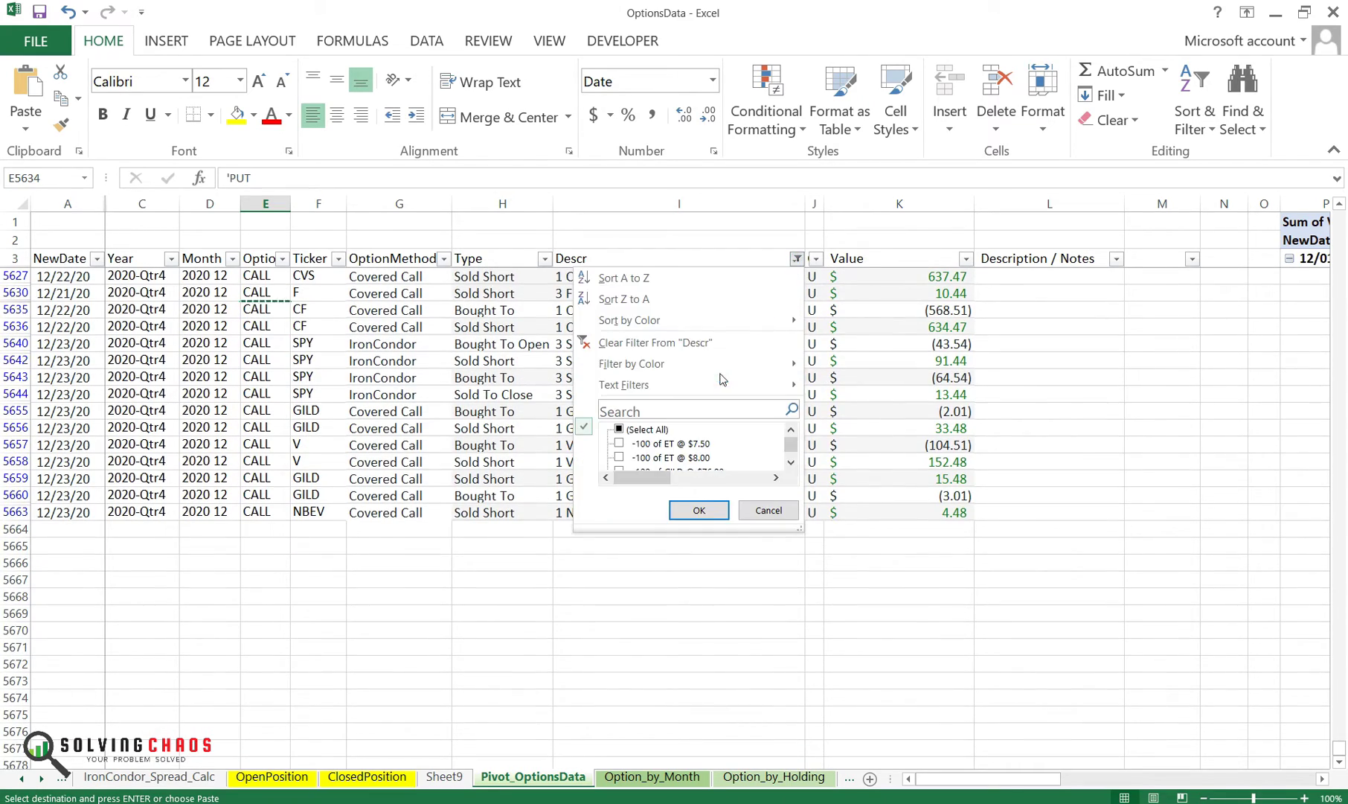
left_click(700, 343)
left_click(336, 624)
- Cancel the pending copy and refresh the Pivot_OptionsData pivot table with the new trades
key("ctrl+Home")
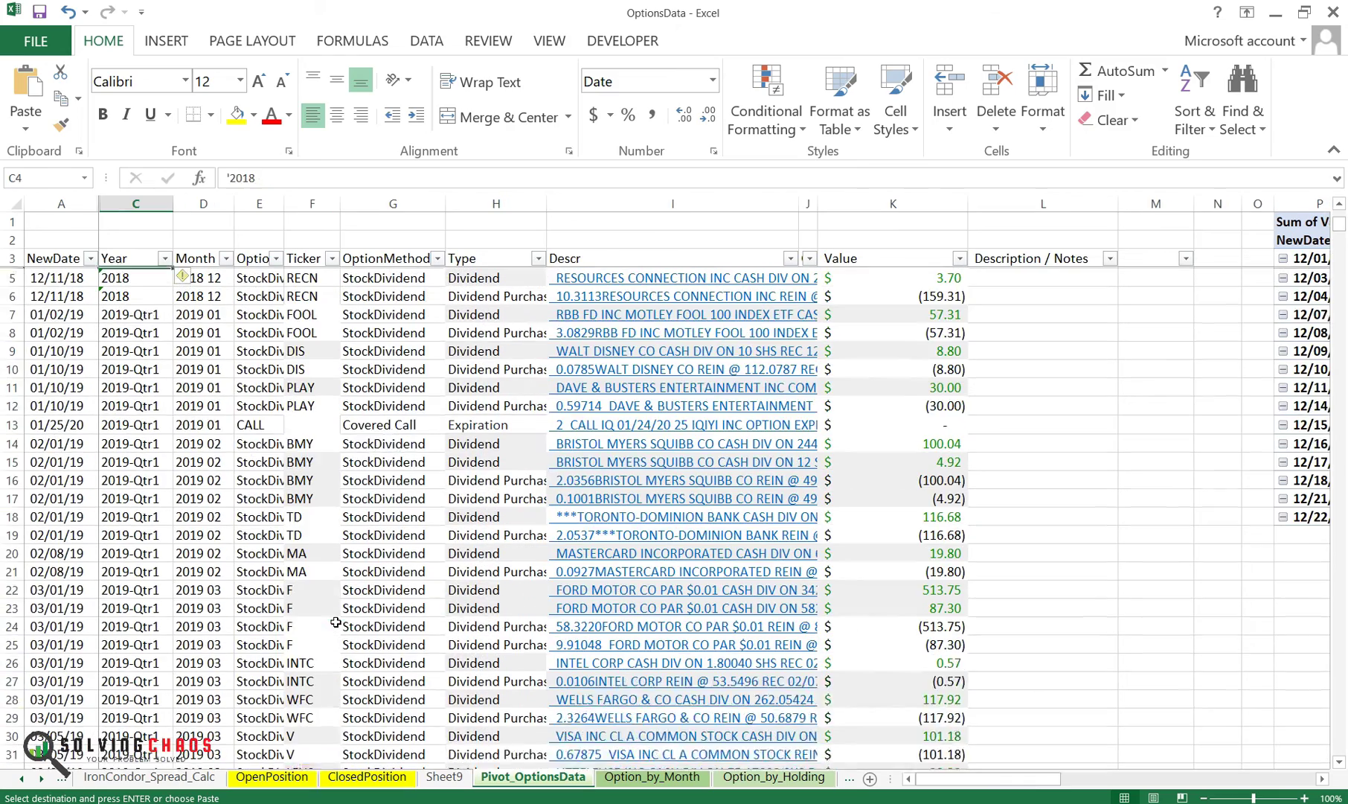
key("Escape")
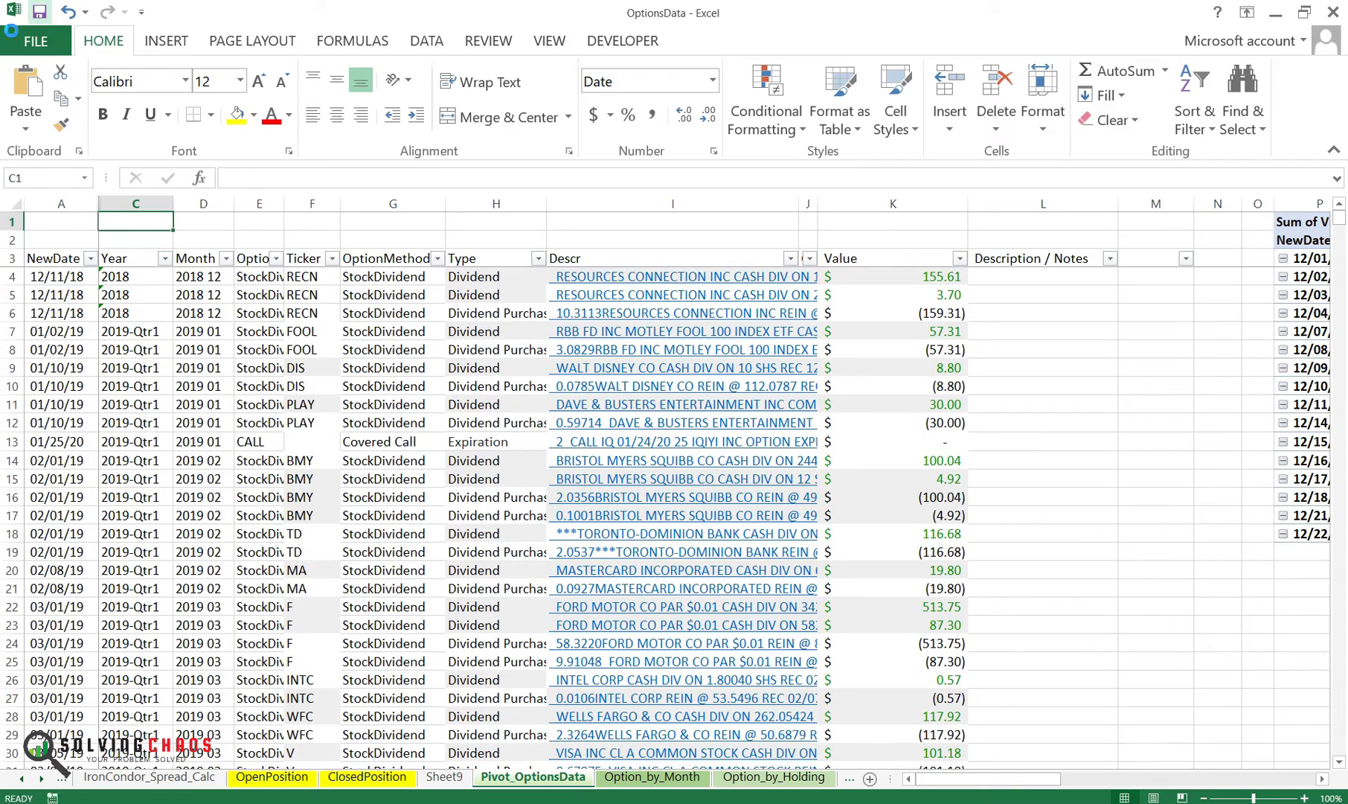
key("Right")
key("Right")
key("Right")
key("Right")
key("Right")
key("Right")
key("Right")
key("Right")
key("Right")
key("Right")
key("Right")
key("Right")
key("Right")
key("Right")
key("Right")
key("Right")
key("Right")
key("Right")
key("Right")
key("Right")
key("Right")
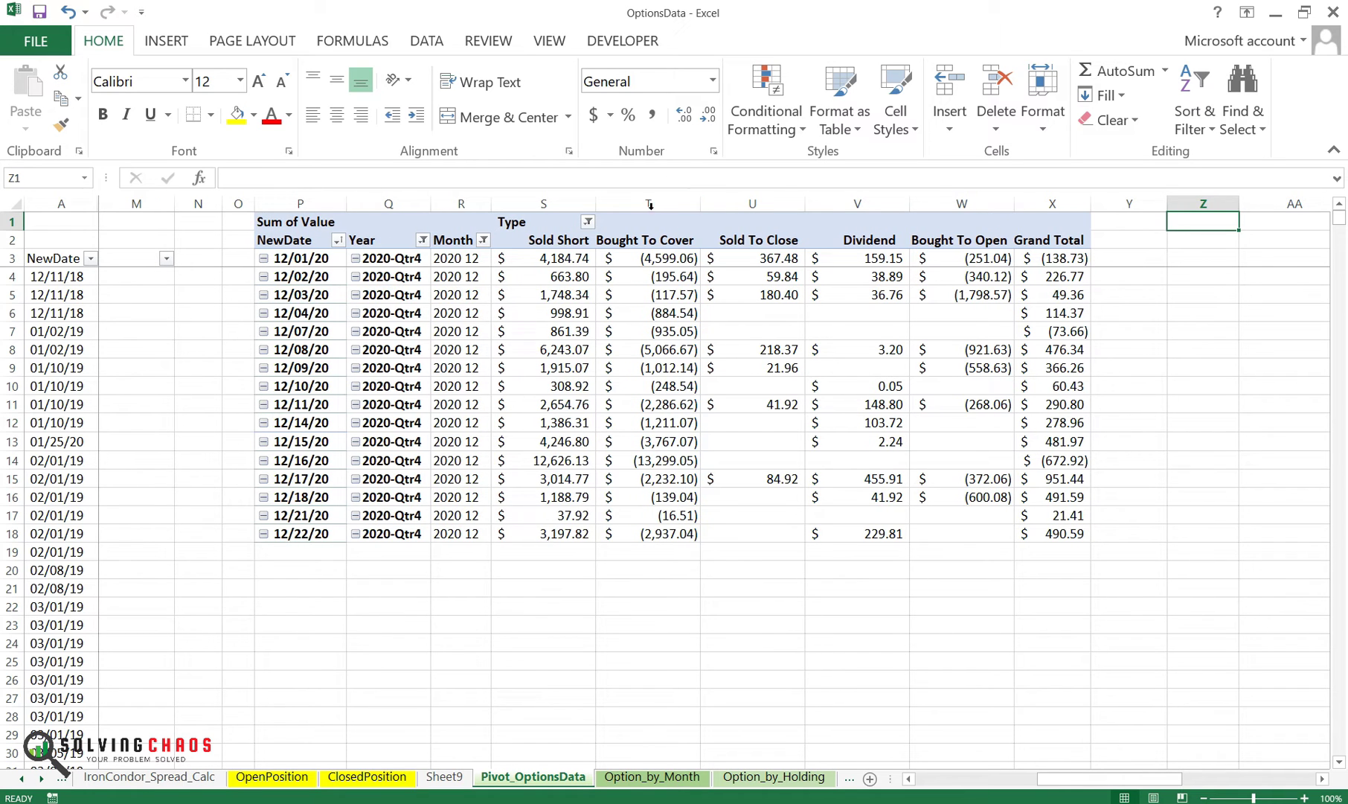
right_click(434, 347)
left_click(491, 400)
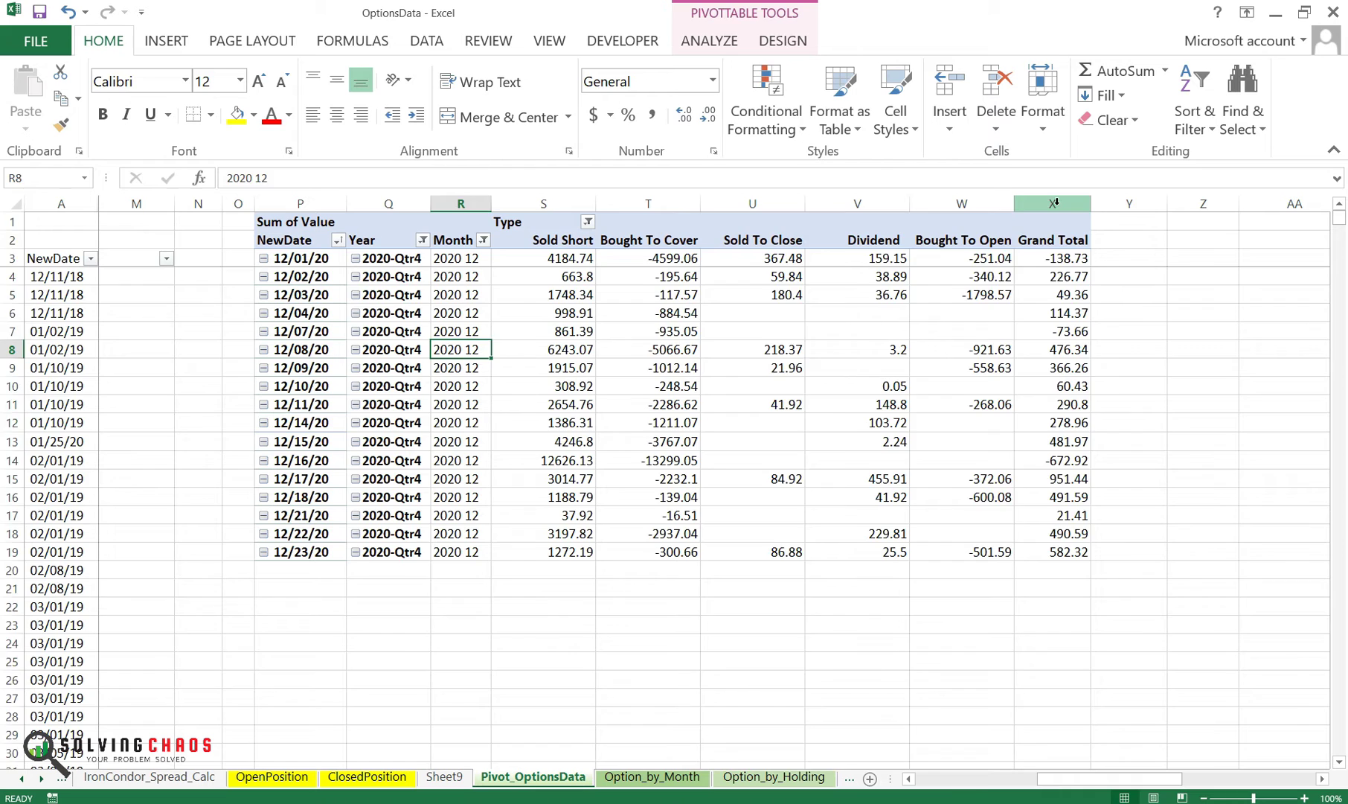
- Apply Accounting format to pivot columns S:X and check the 12/23/20 grand total of 582.32
left_click_drag(1053, 204, 521, 205)
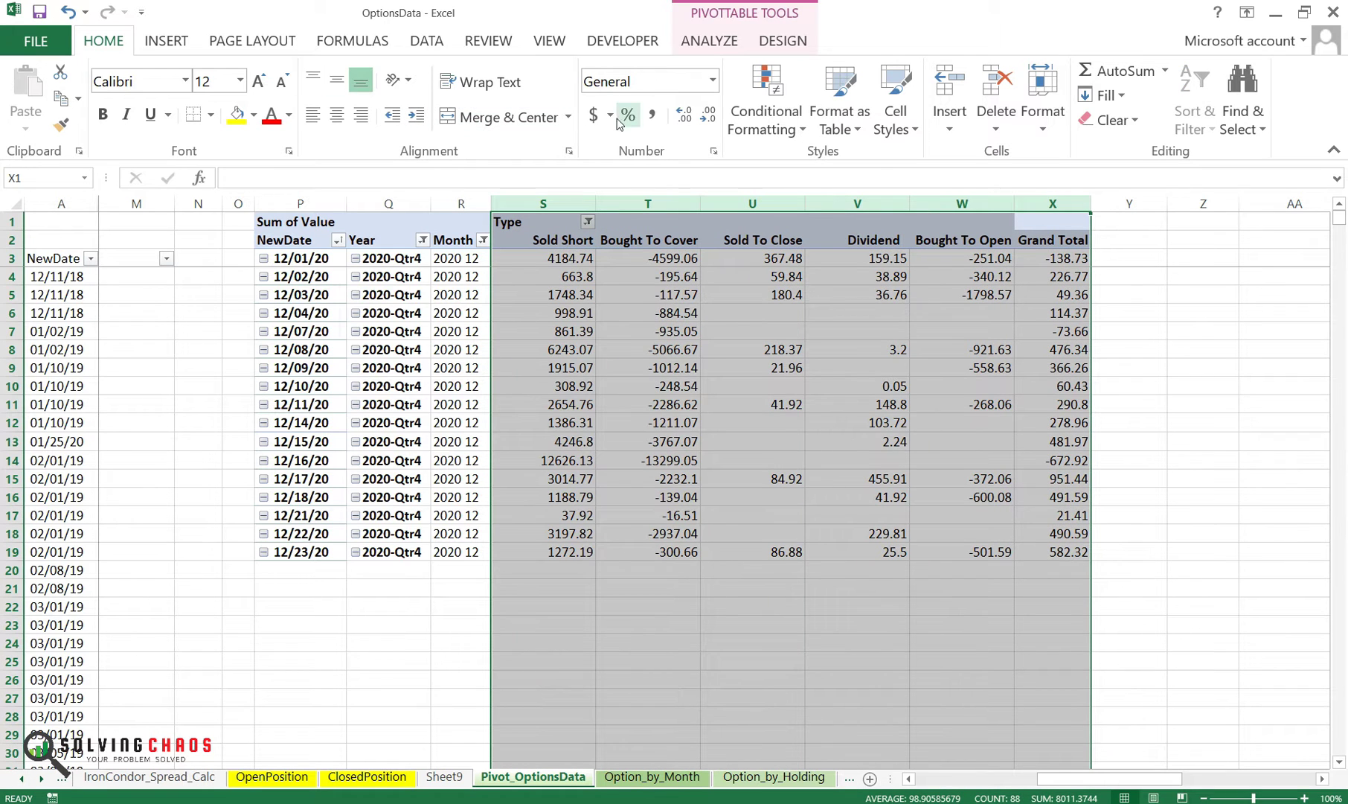
left_click(593, 115)
left_click(1033, 589)
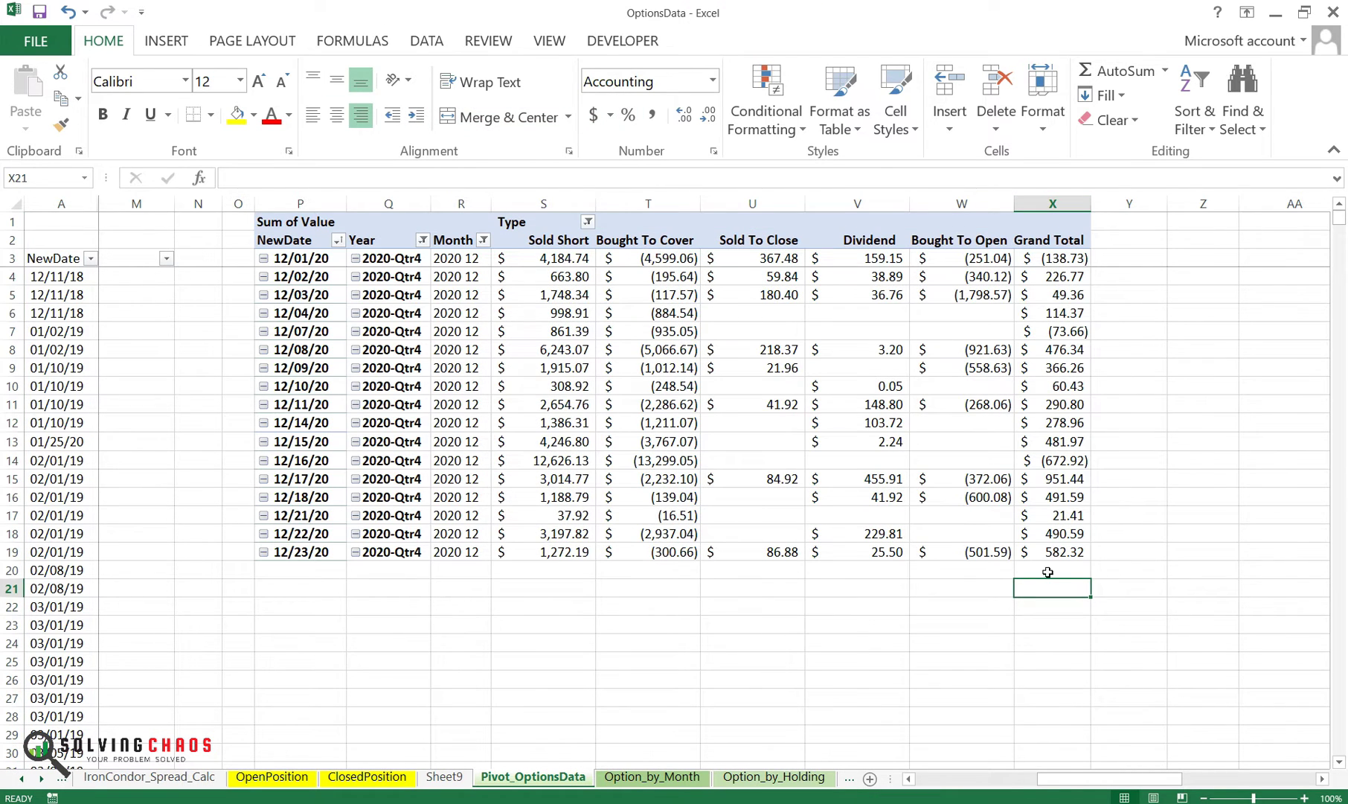
left_click(1065, 554)
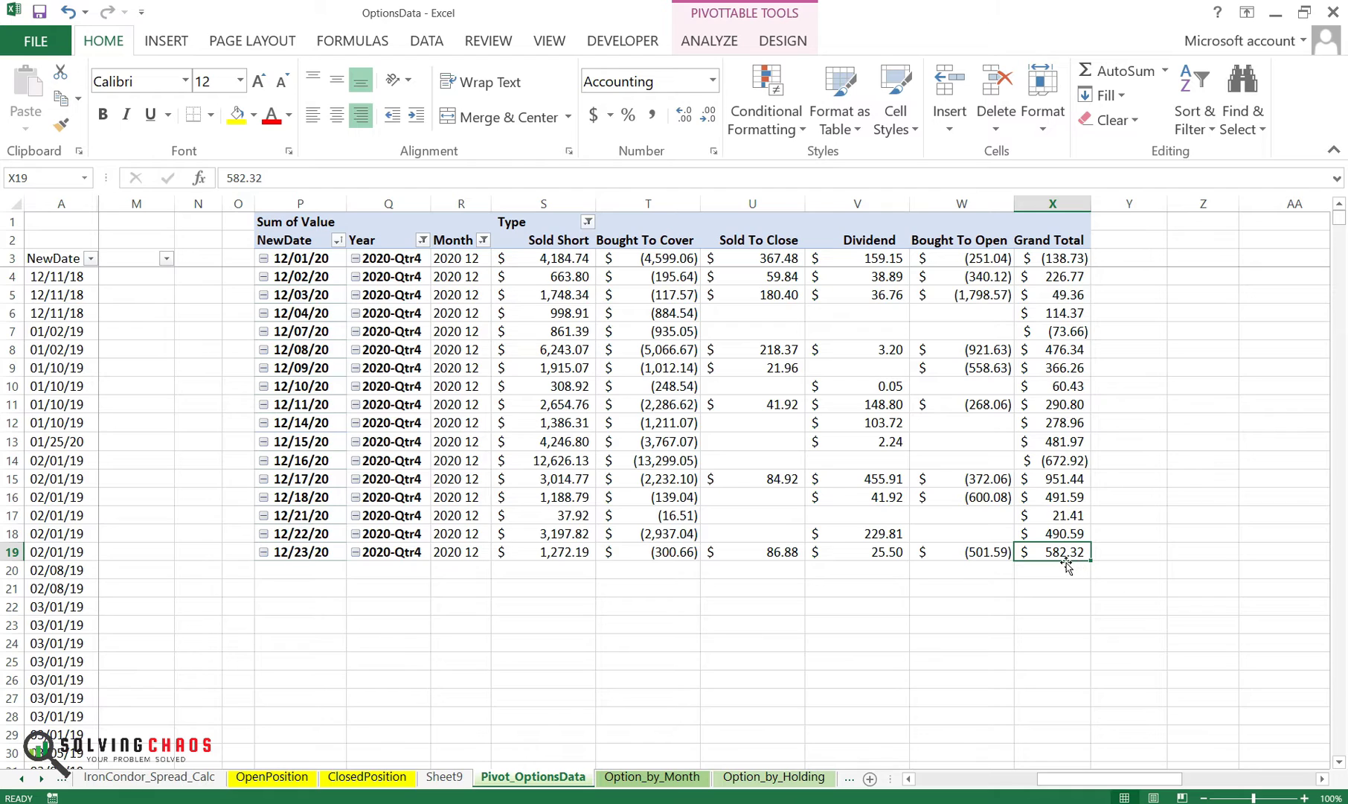
mouse_move(1061, 557)
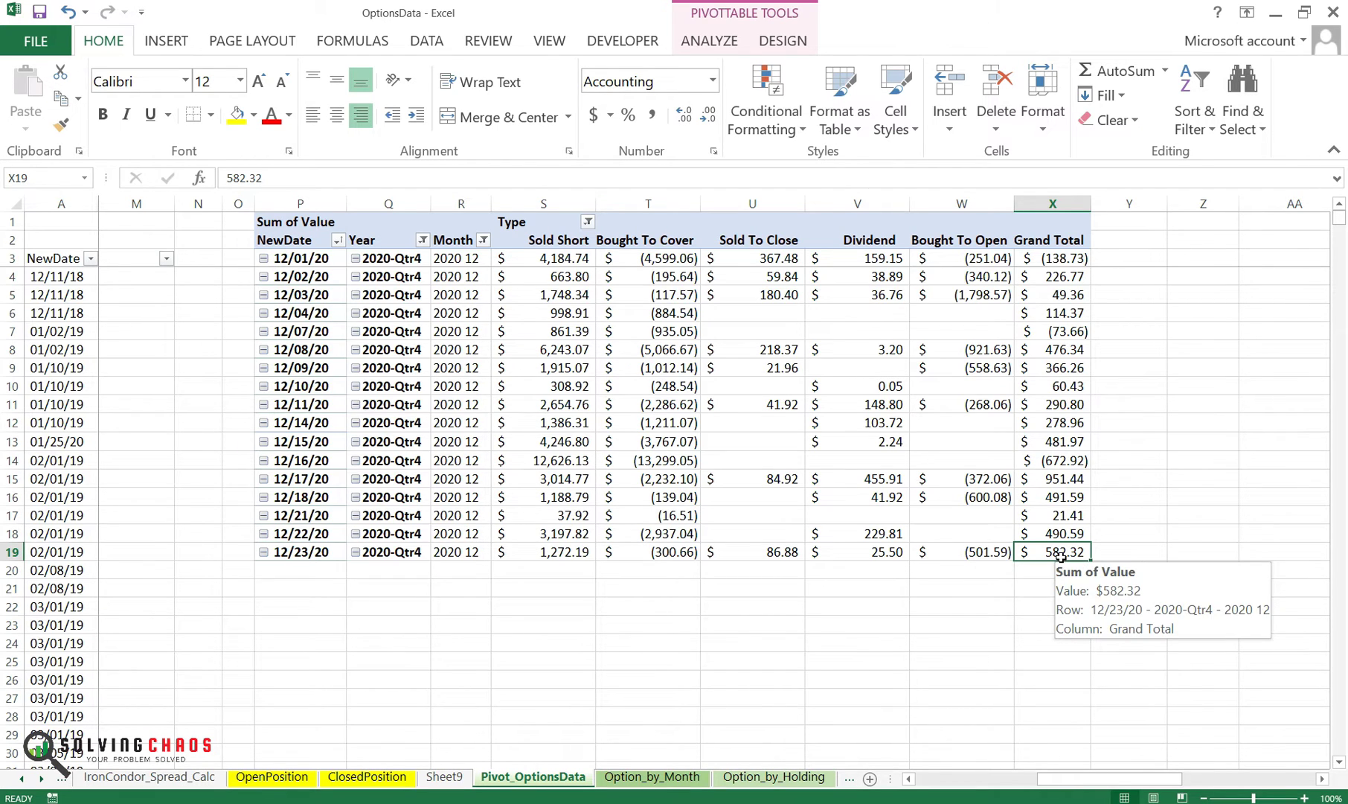
left_click(1011, 610)
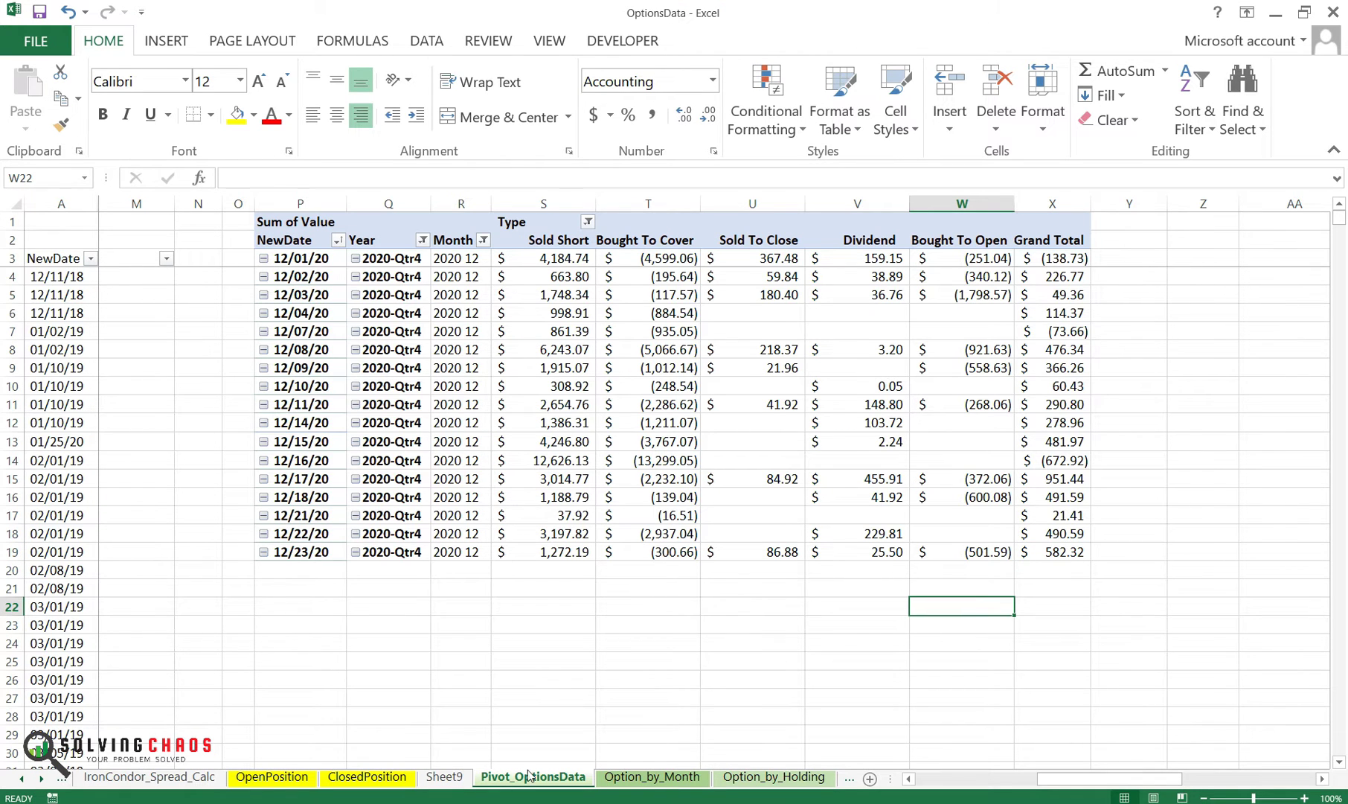
- On Option_by_Month, paste the December 2020 totals from G9:G15 as values into H9
left_click(652, 776)
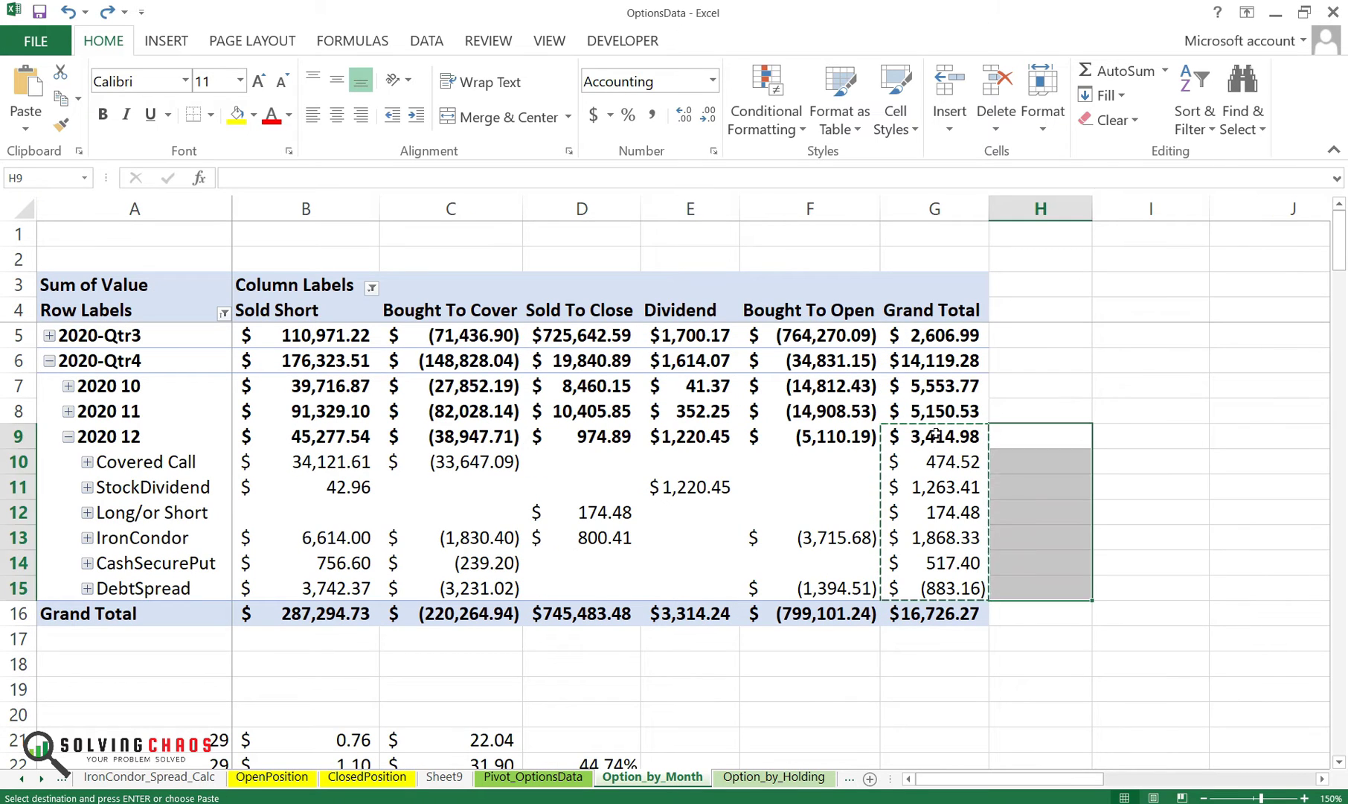
left_click_drag(935, 436, 937, 587)
left_click(1026, 435)
right_click(1027, 435)
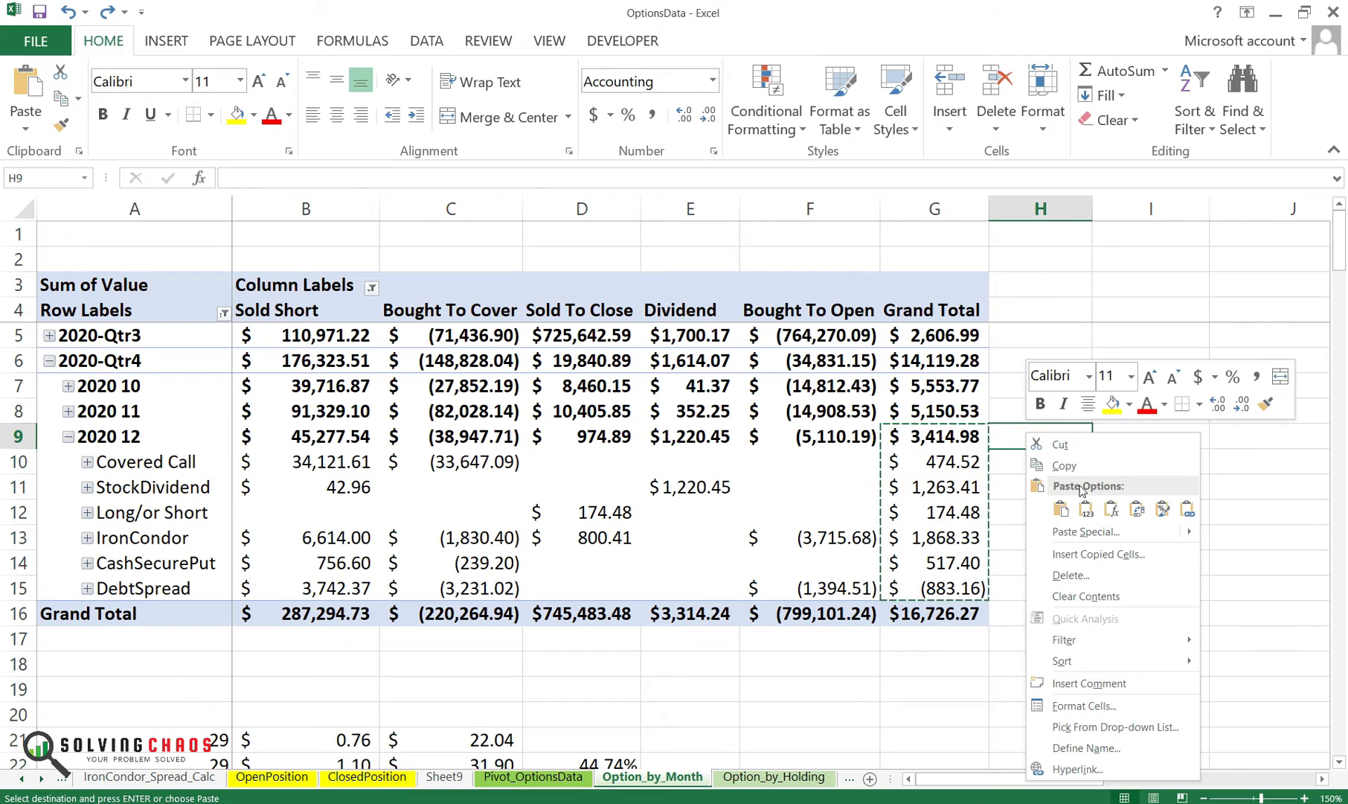
left_click(1083, 511)
left_click(815, 686)
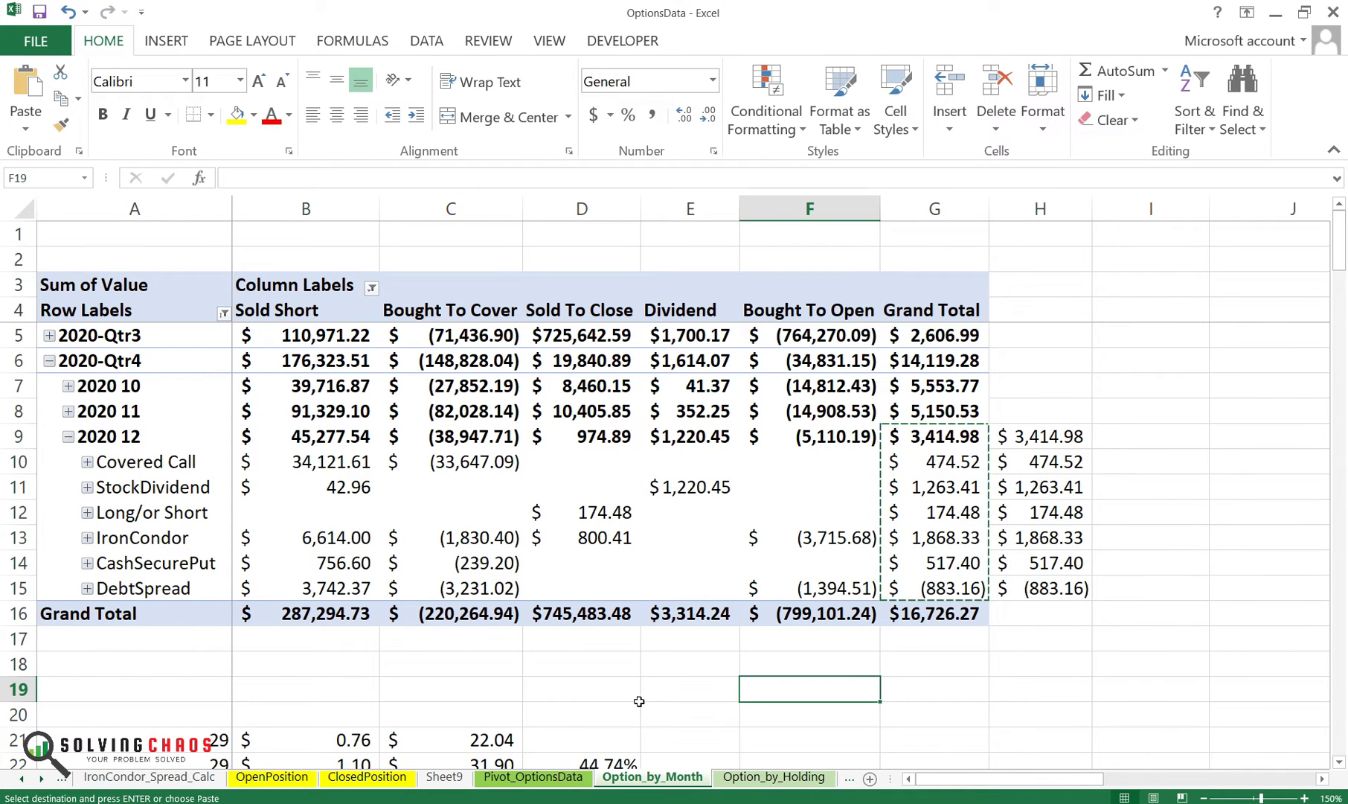
- Refresh the Option_by_Month pivot table and compare the new Spread row with DebtSpread
left_click(461, 455)
right_click(461, 456)
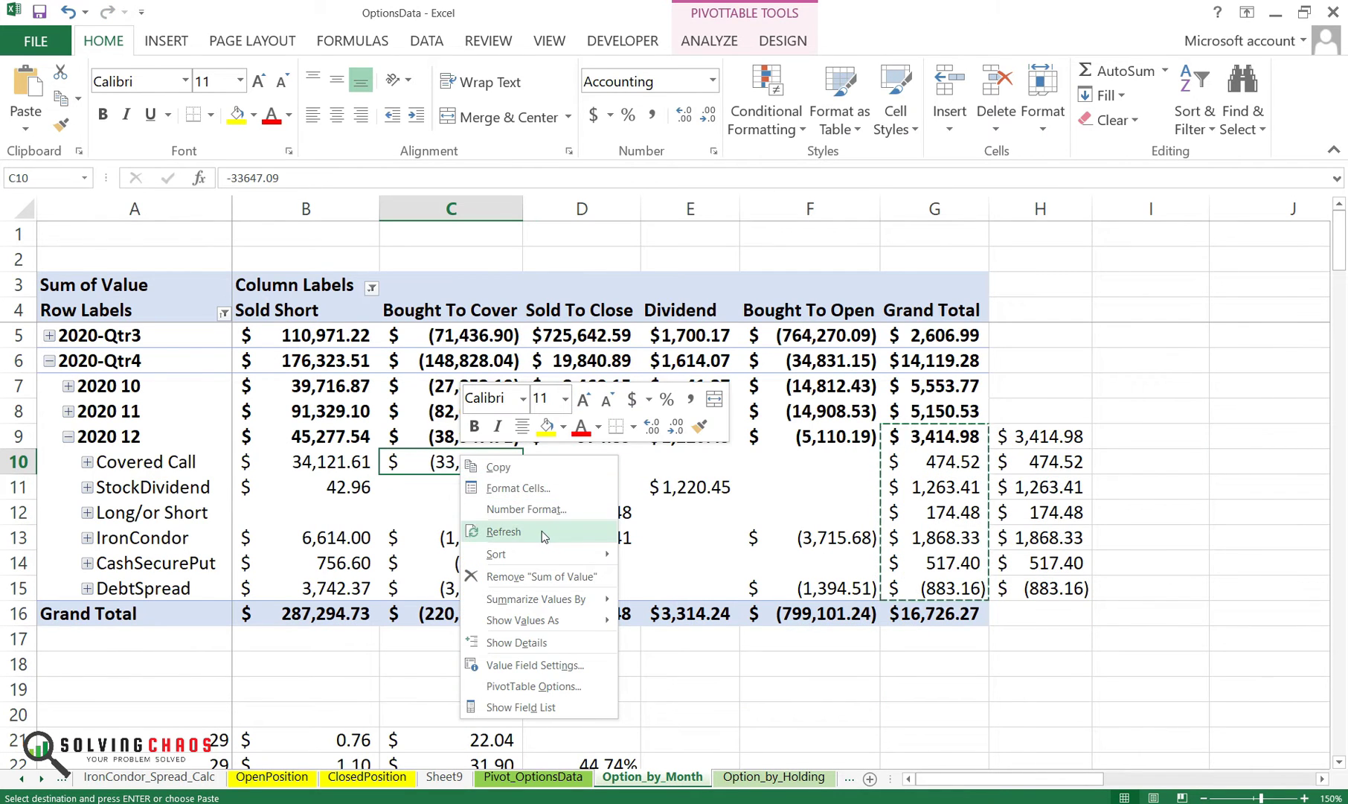
left_click(539, 532)
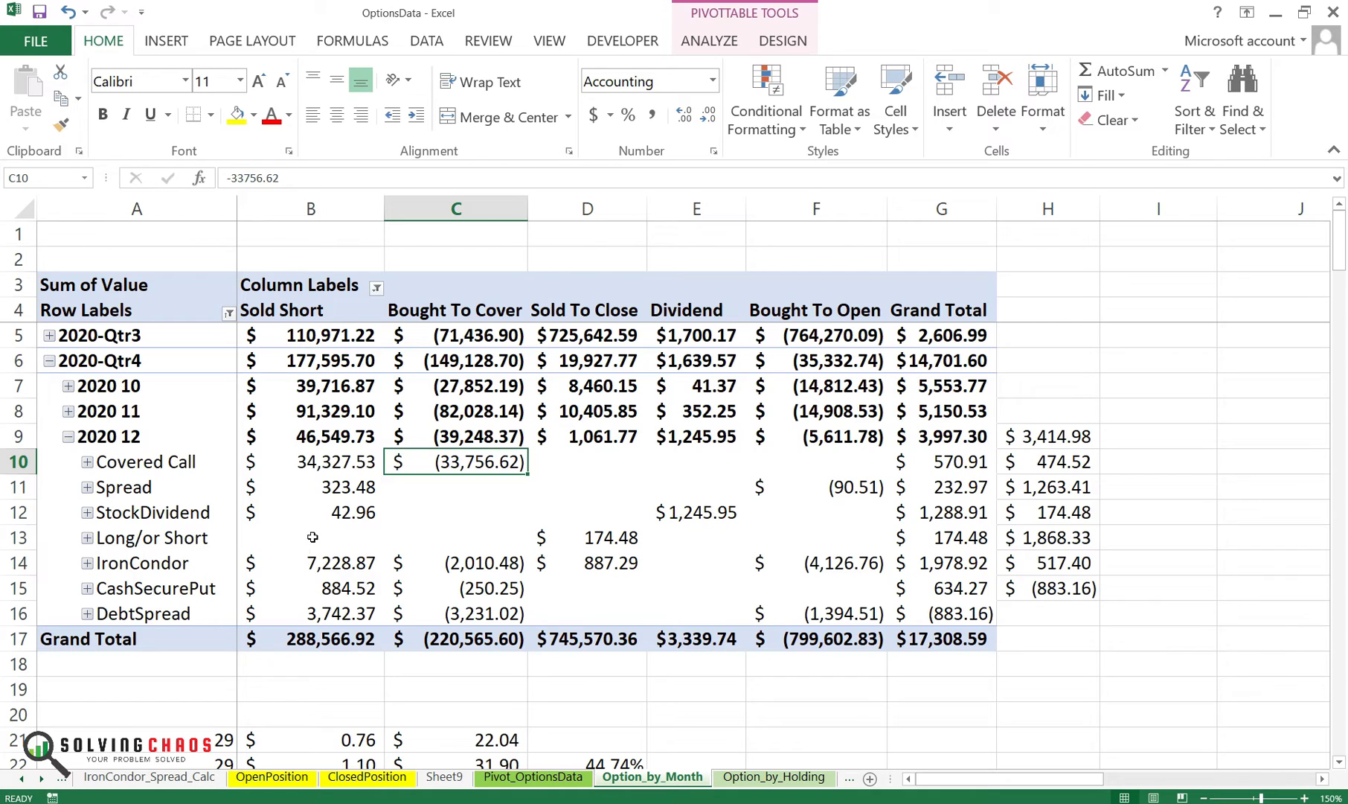
left_click(211, 732)
left_click(194, 617)
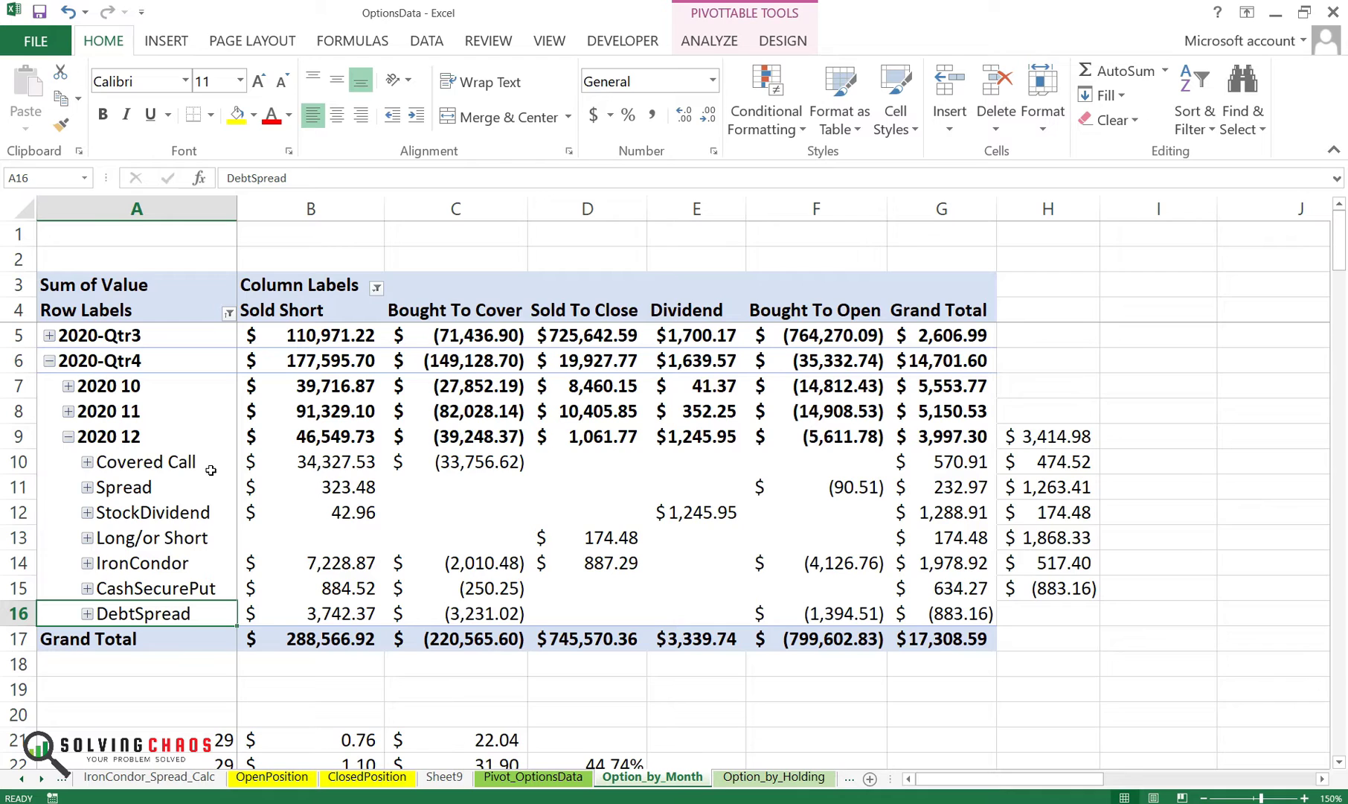
left_click(139, 488)
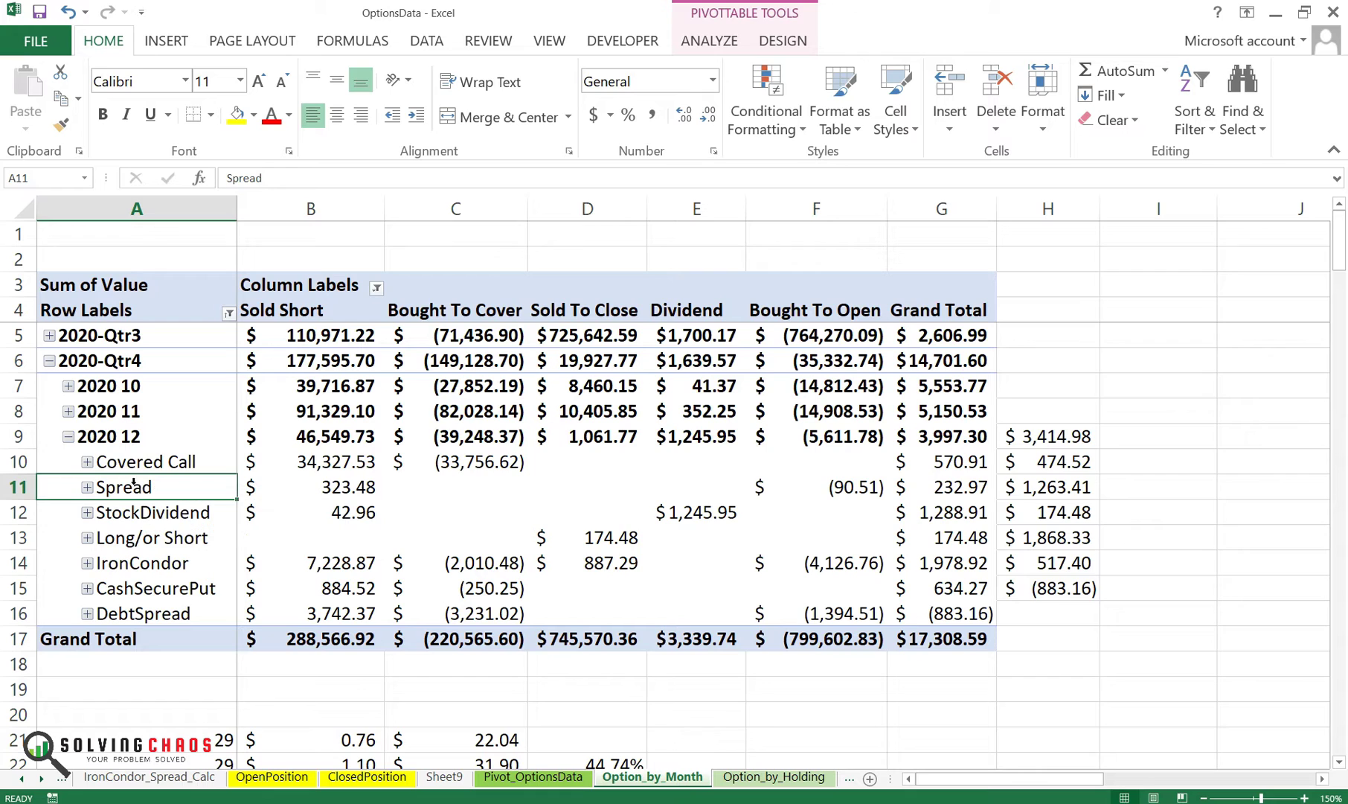
left_click(159, 613)
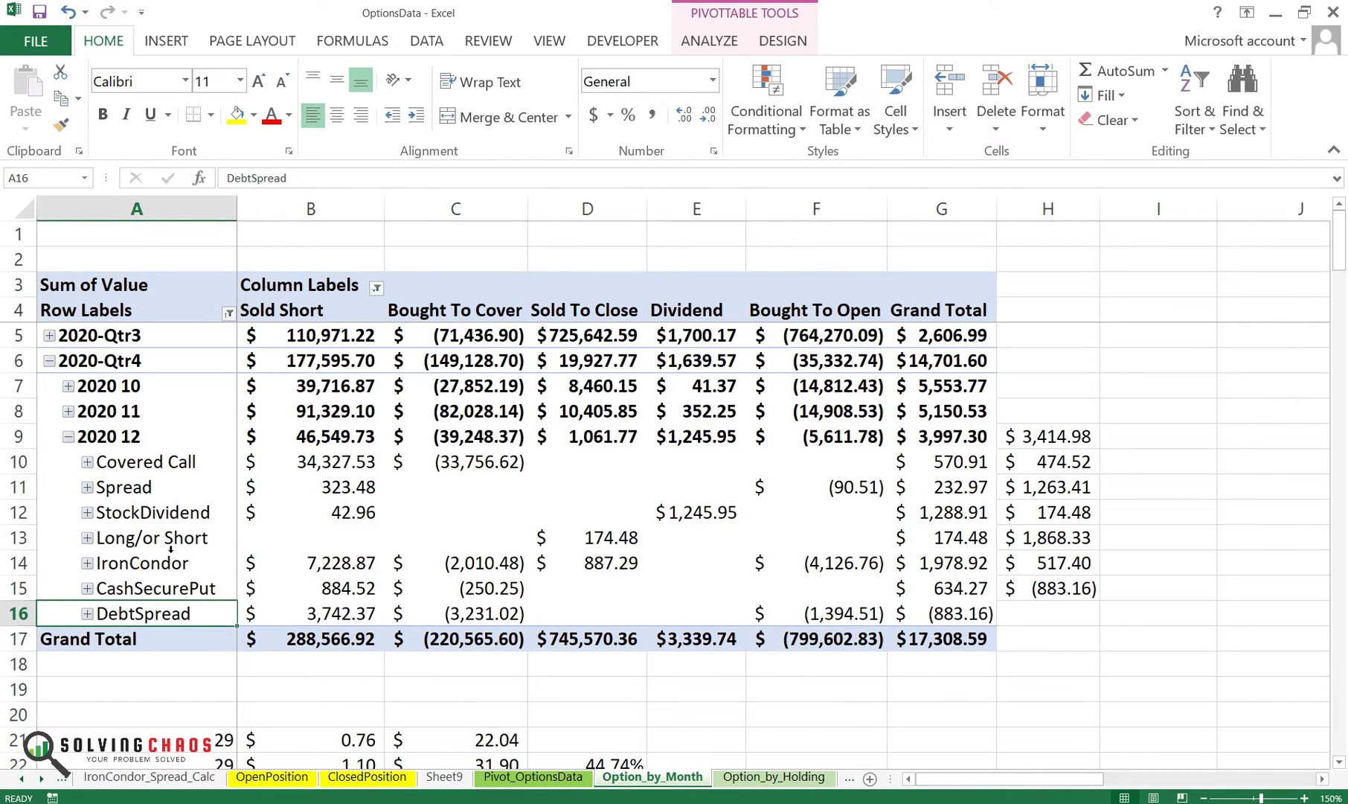
left_click(151, 487)
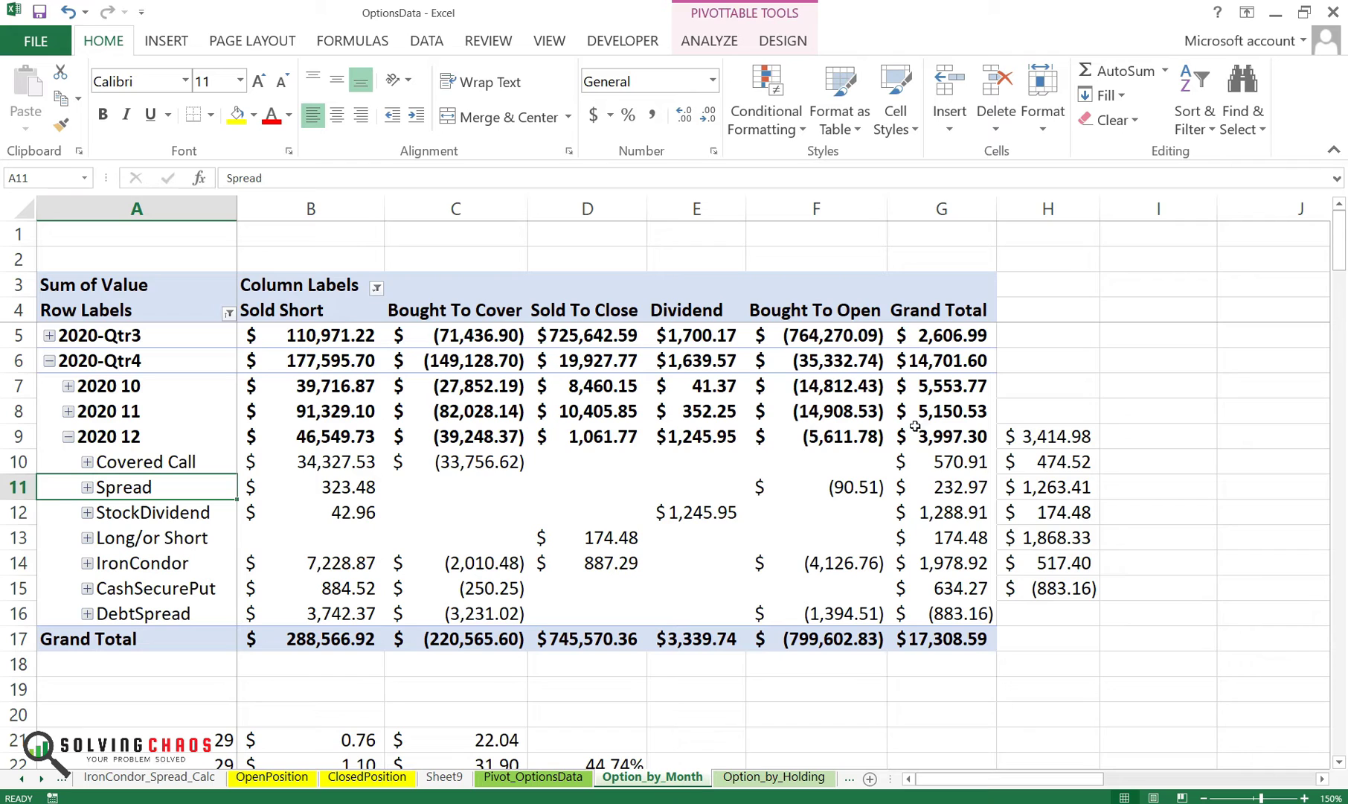
- Paste the old strategy totals in column H one row lower to align with their strategies
left_click(1006, 461)
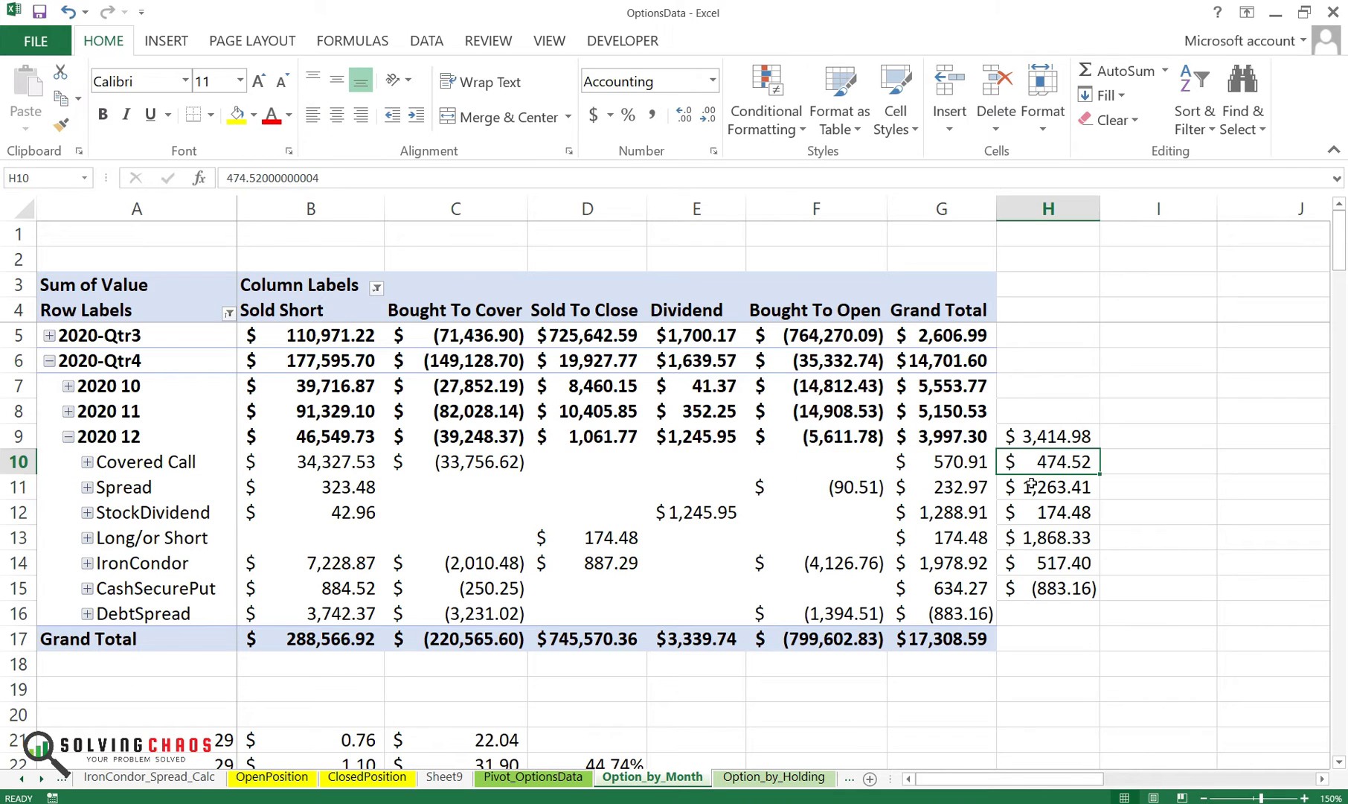
key("Down")
key("Down")
key("shift+Down")
key("shift+Down")
key("shift+Down")
key("shift+Down")
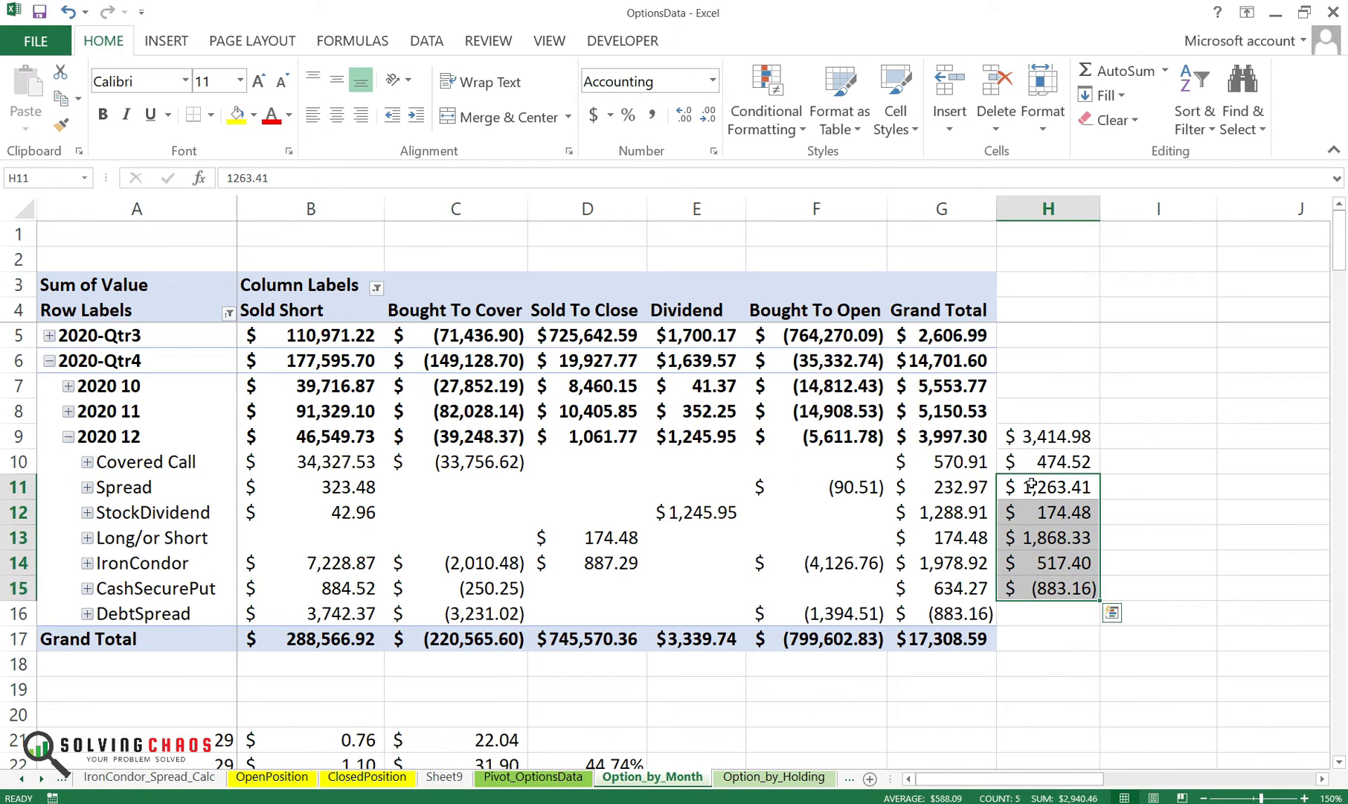
key("ctrl+v")
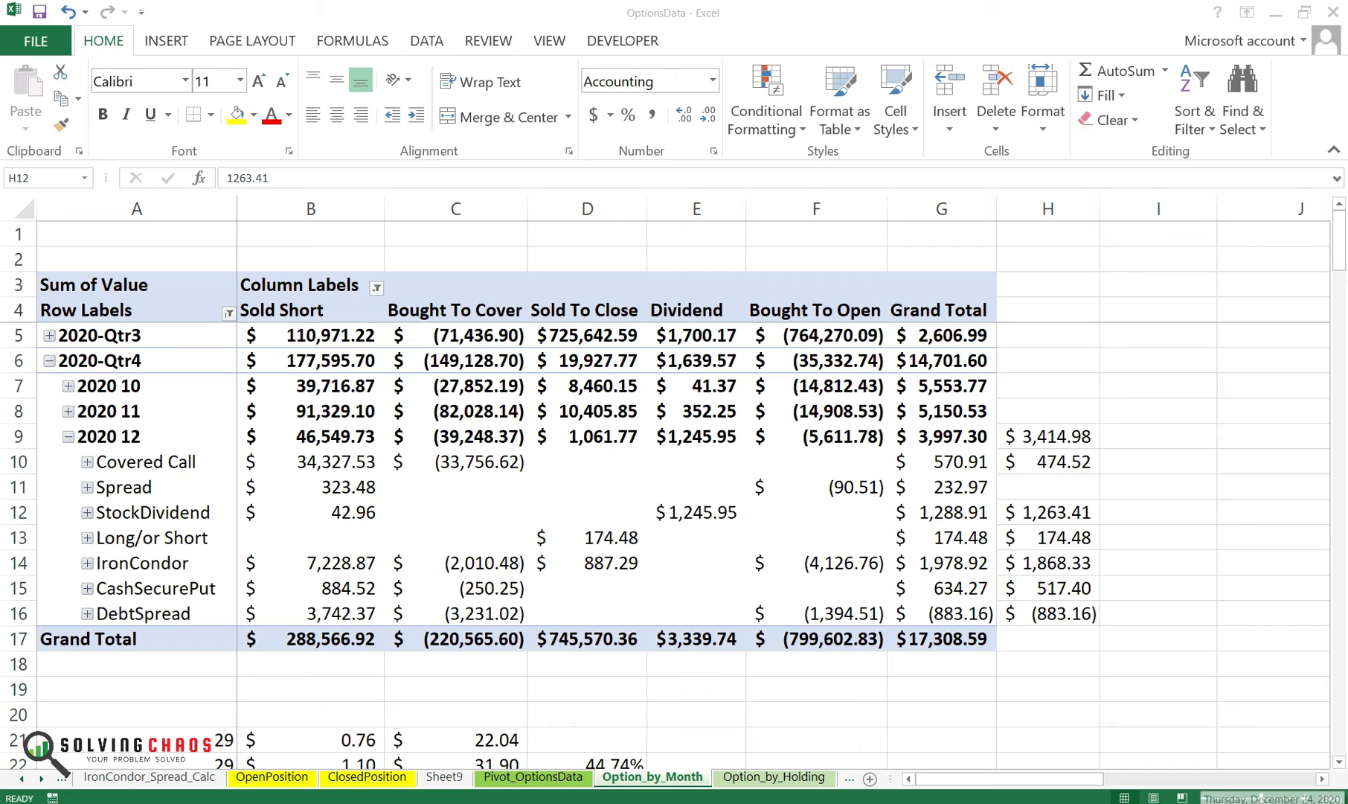
- Check today's date on the system calendar, then return to the sheet
key("super+alt+d")
key("super+alt+d")
key("super+alt+d")
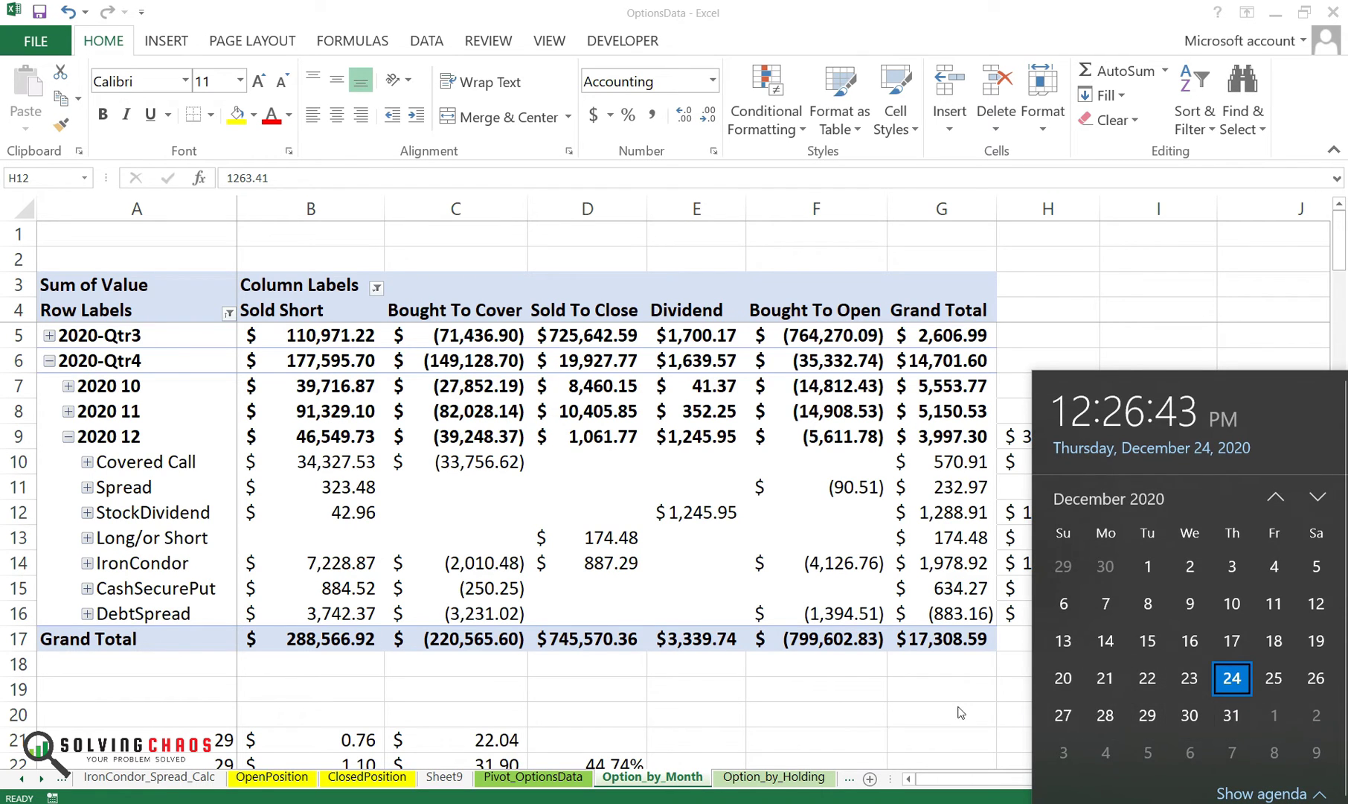
key("super+alt+d")
mouse_move(935, 444)
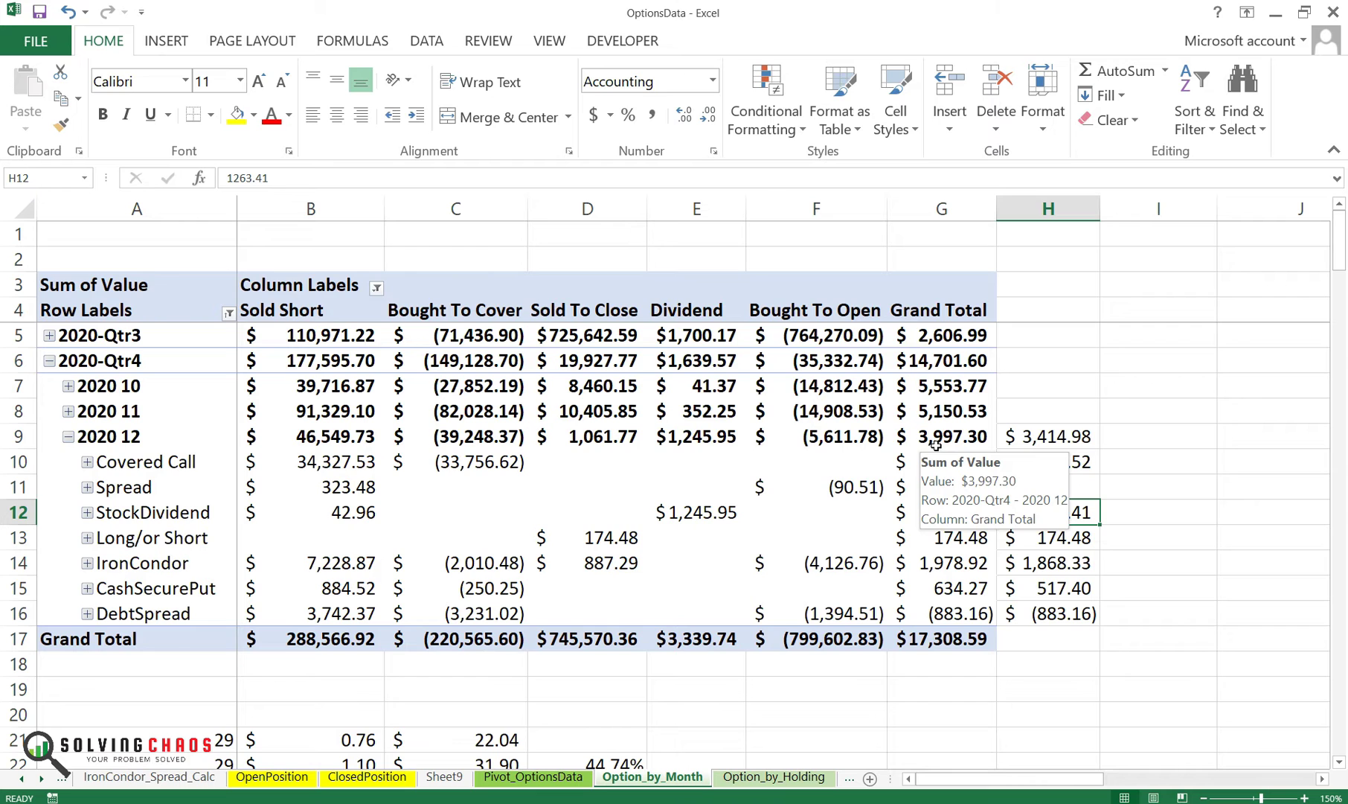
mouse_move(927, 595)
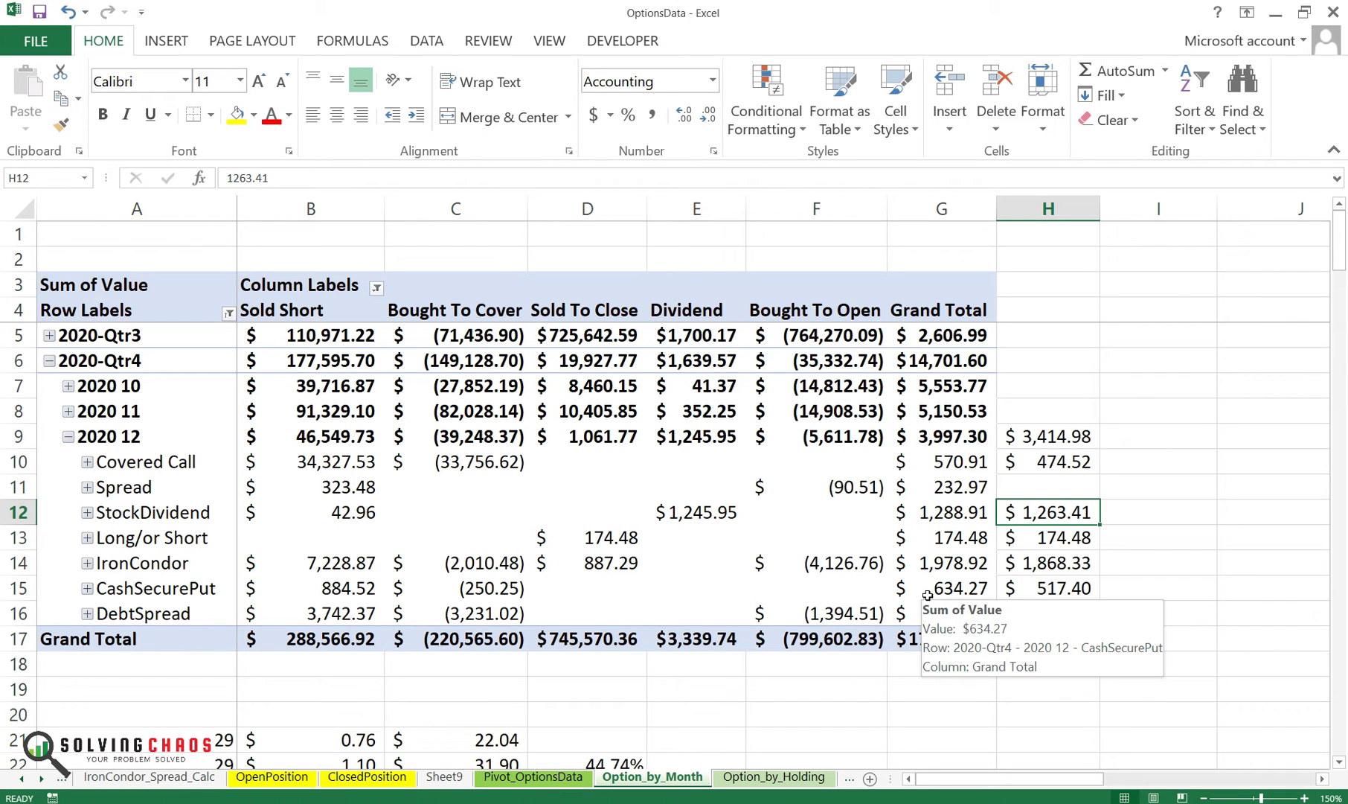
left_click(293, 780)
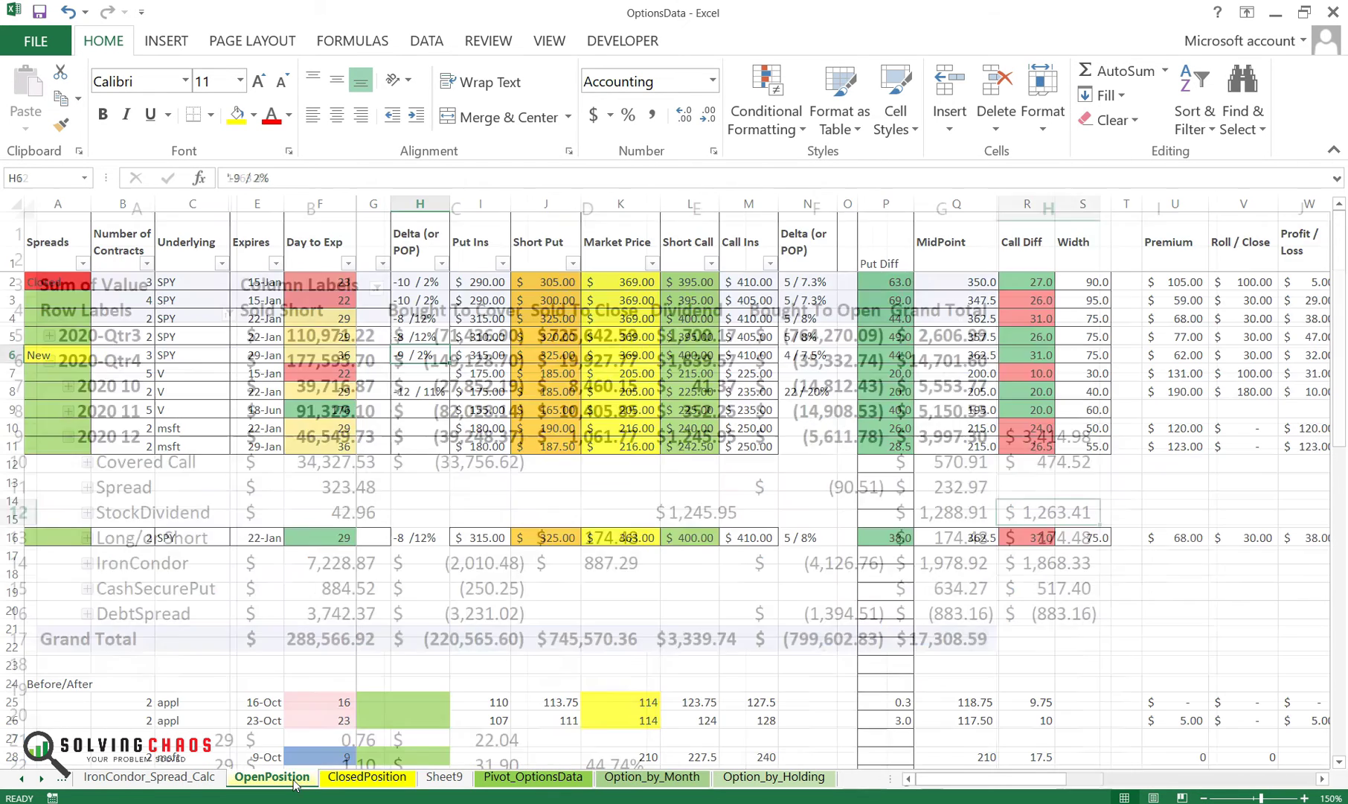
mouse_move(134, 300)
left_mouse_down()
mouse_move(826, 297)
mouse_move(109, 298)
left_mouse_up()
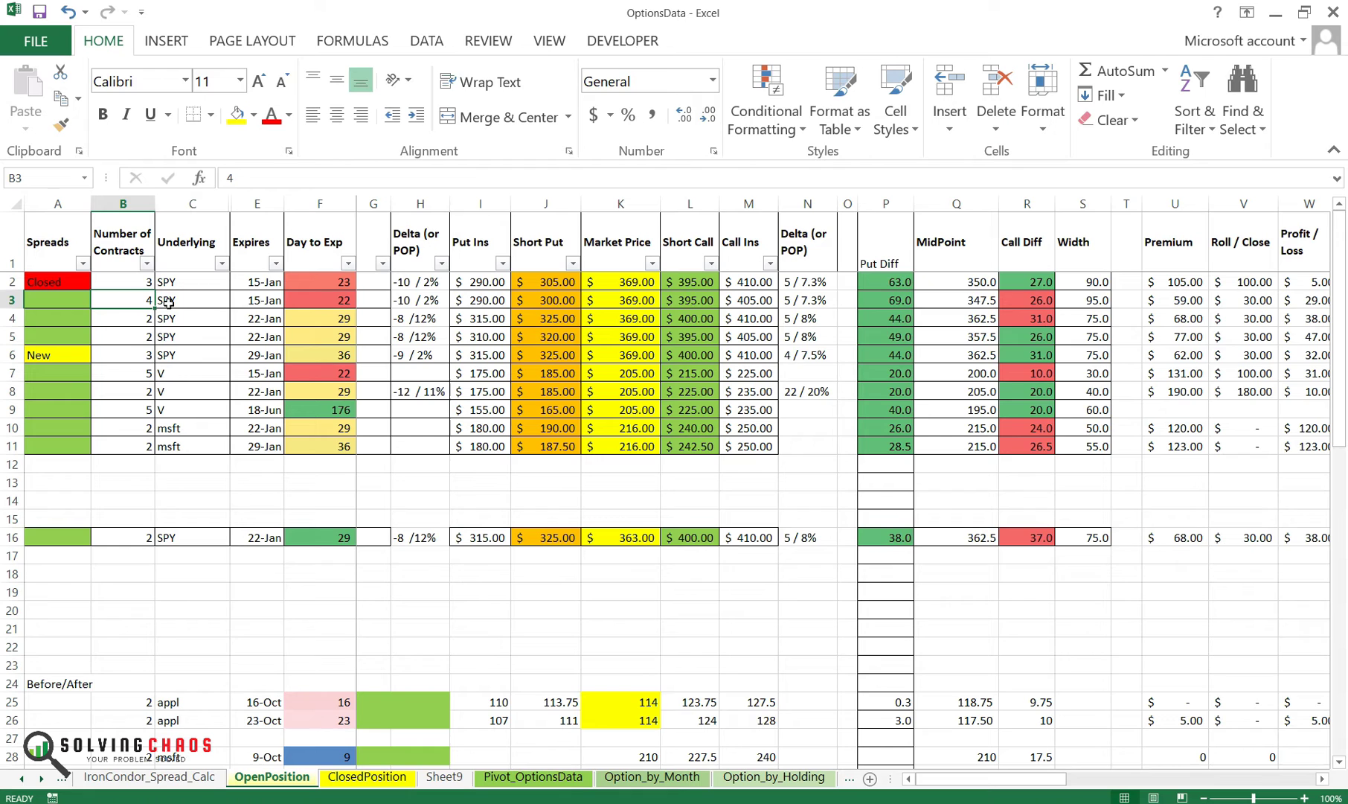
left_click(324, 302)
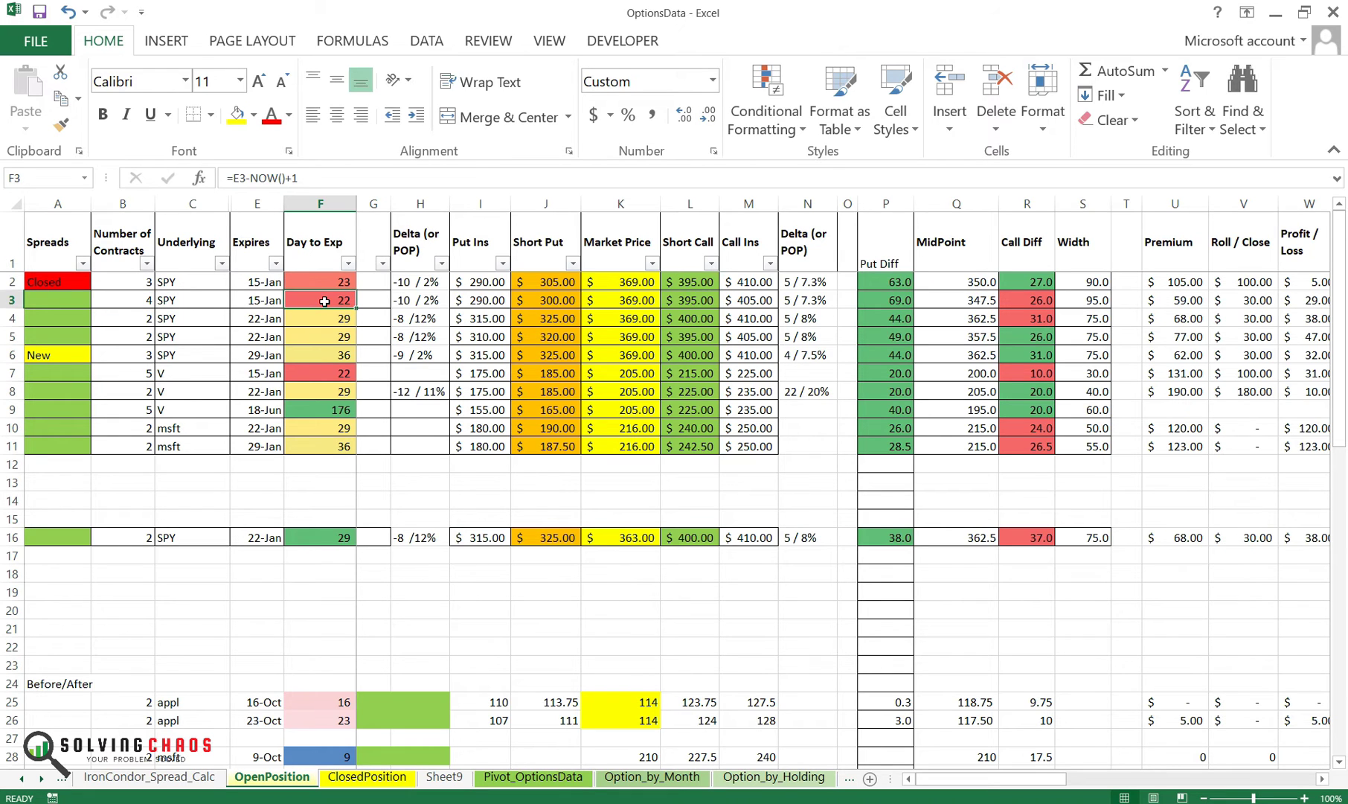
left_click(325, 370)
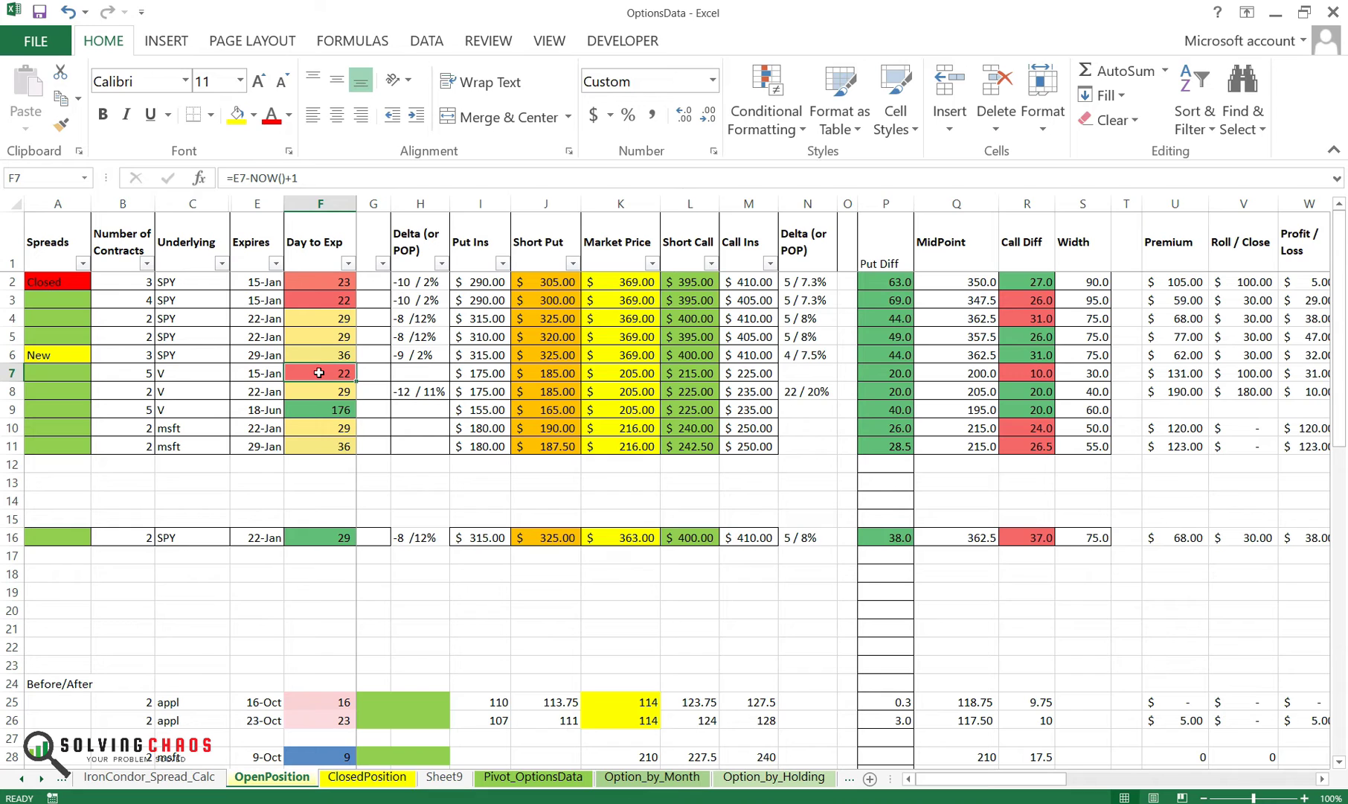
left_click(66, 372)
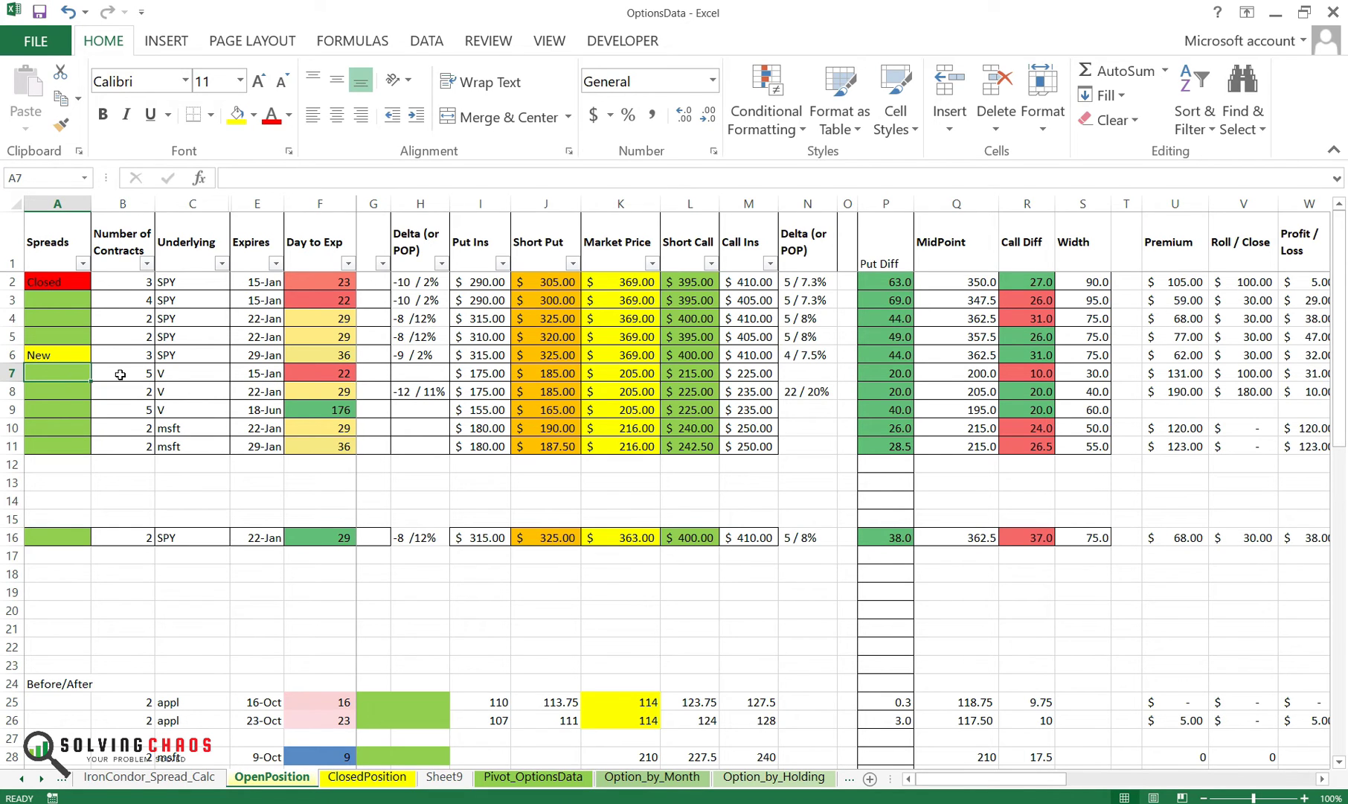
left_click(326, 372)
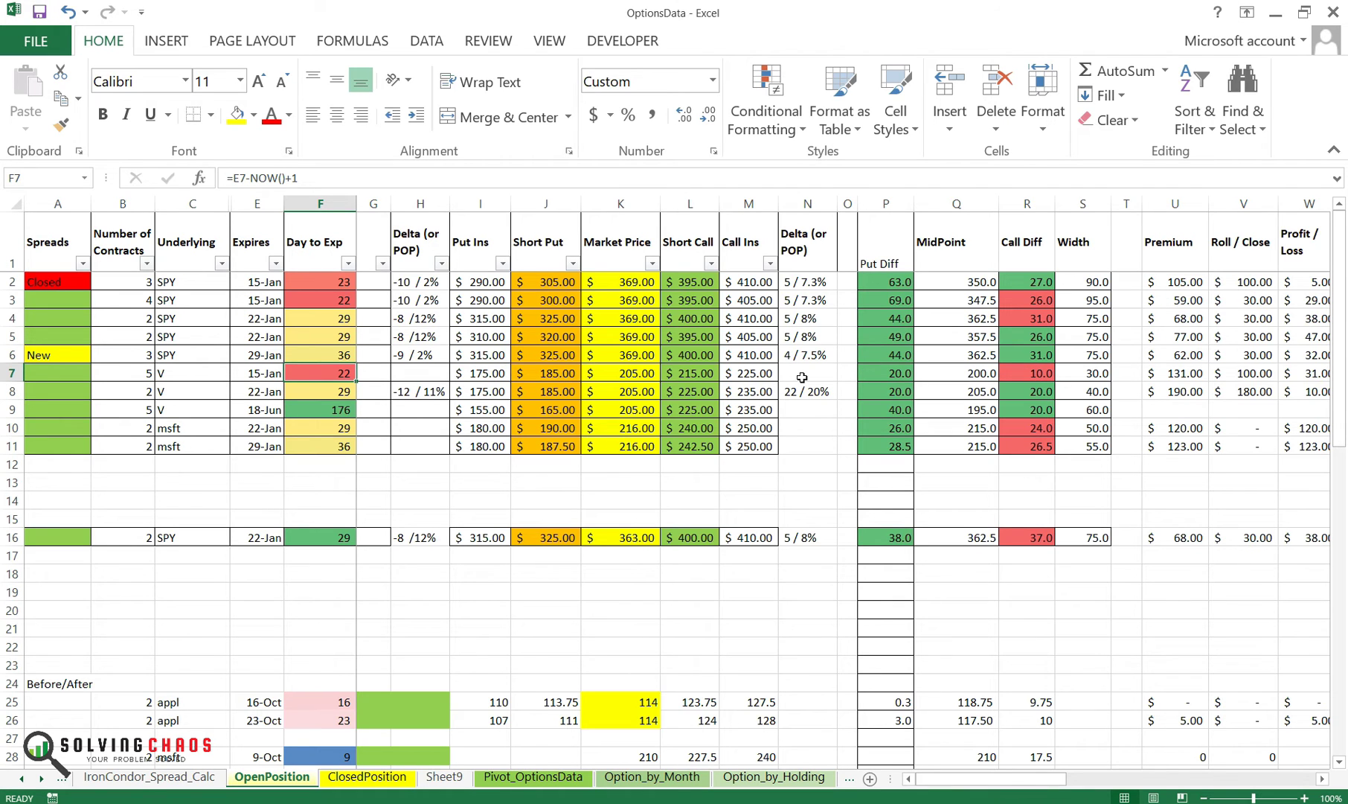
left_click(288, 304)
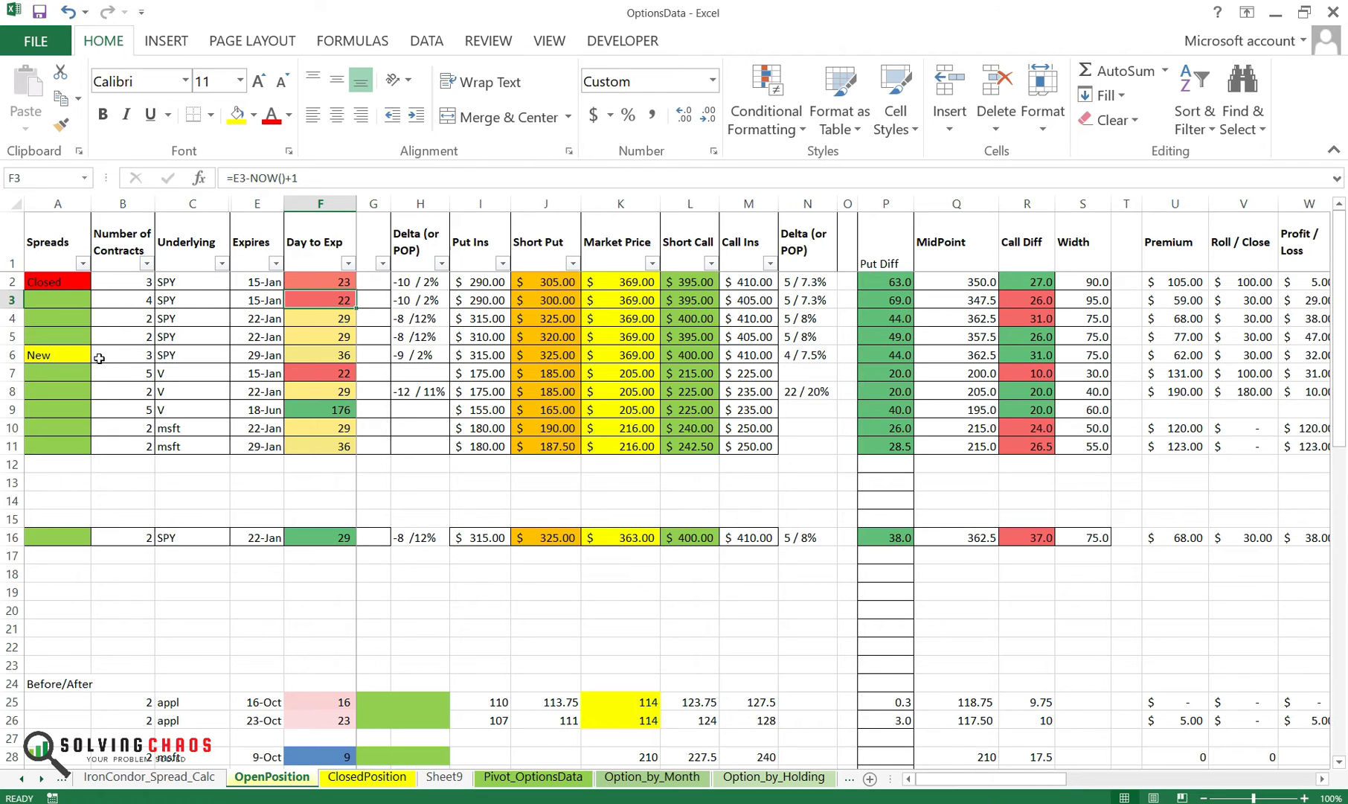
left_click(266, 356)
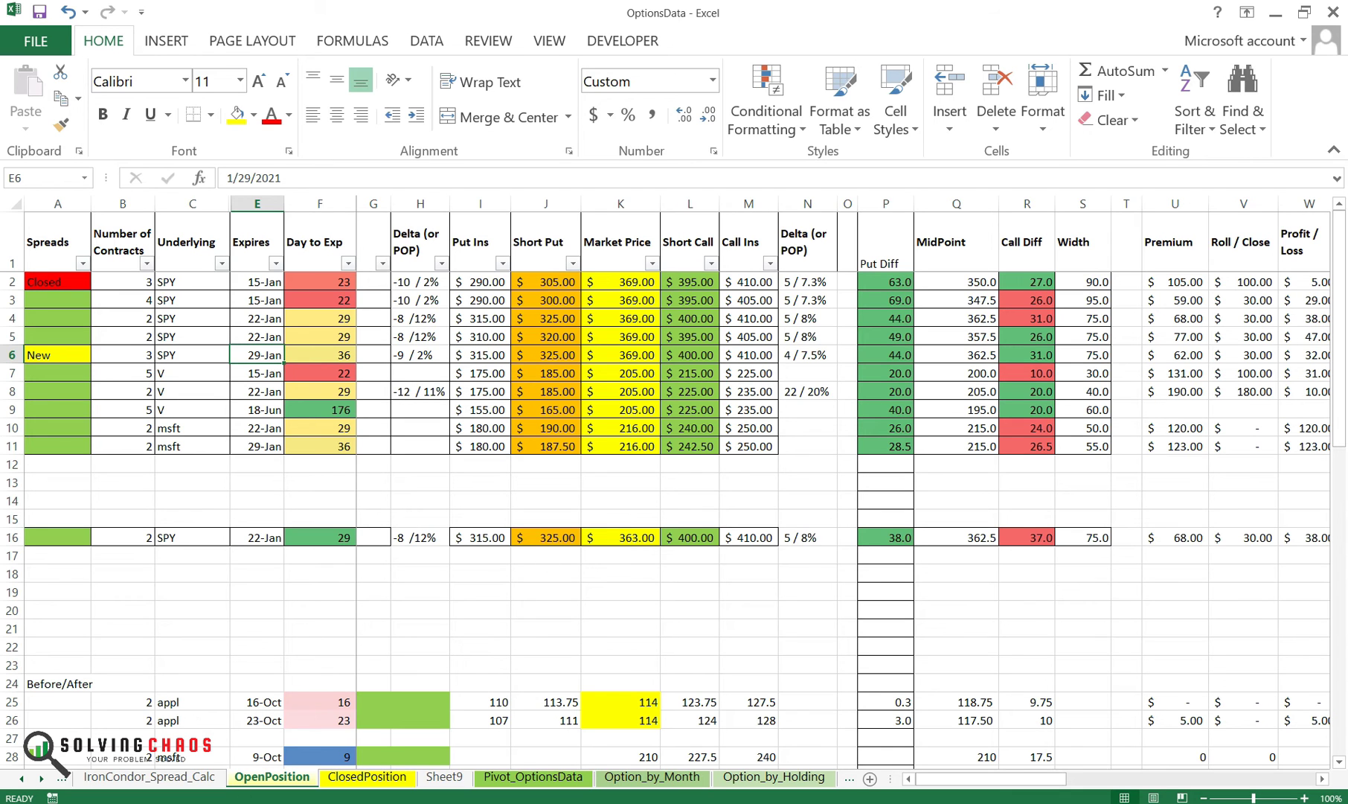
- On the Option_by_Month pivot sheet, collapse the December 2020 strategy rows
left_click(652, 776)
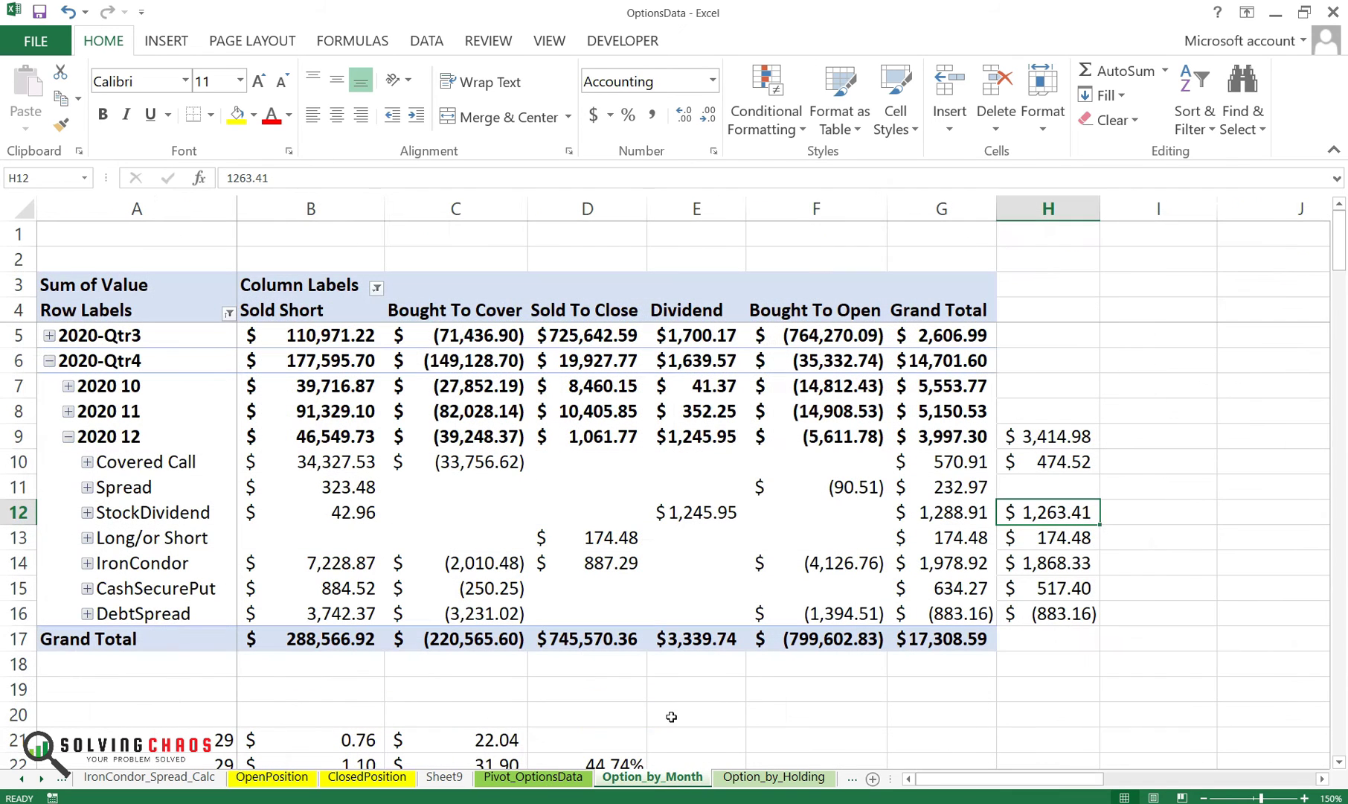
left_click(927, 443)
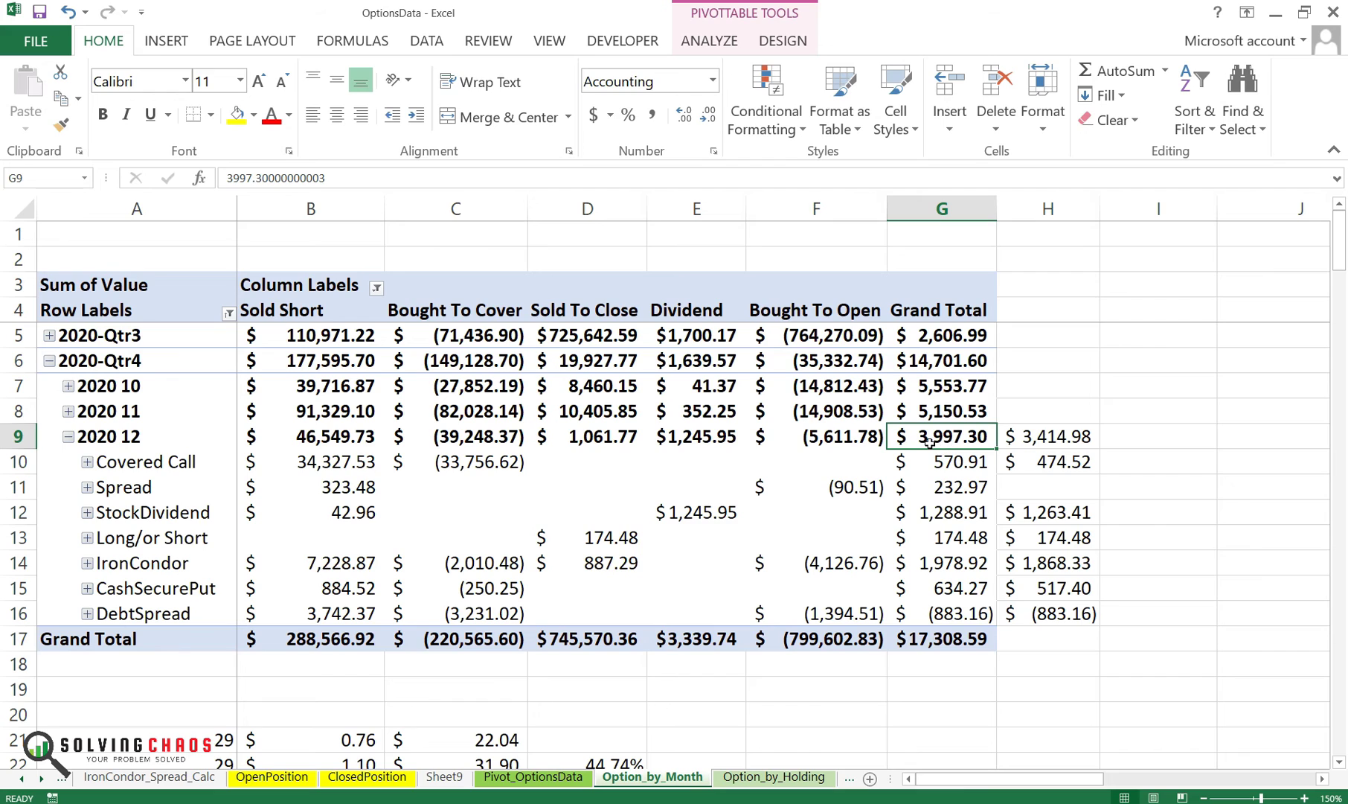
mouse_move(929, 442)
left_click(69, 437)
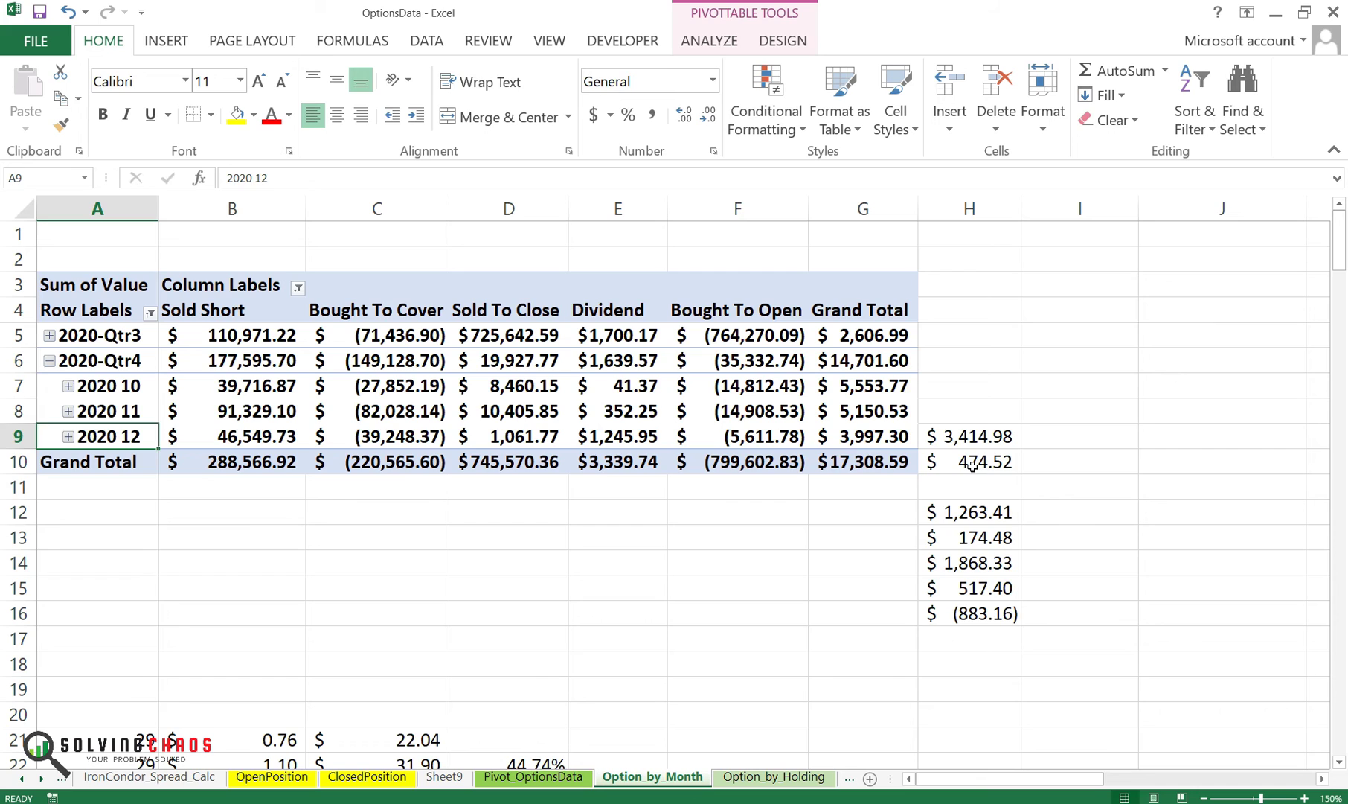
- Delete the old strategy totals in H10:H16, keeping the old December total in H9
left_click_drag(972, 463, 956, 609)
key("Delete")
key("Up")
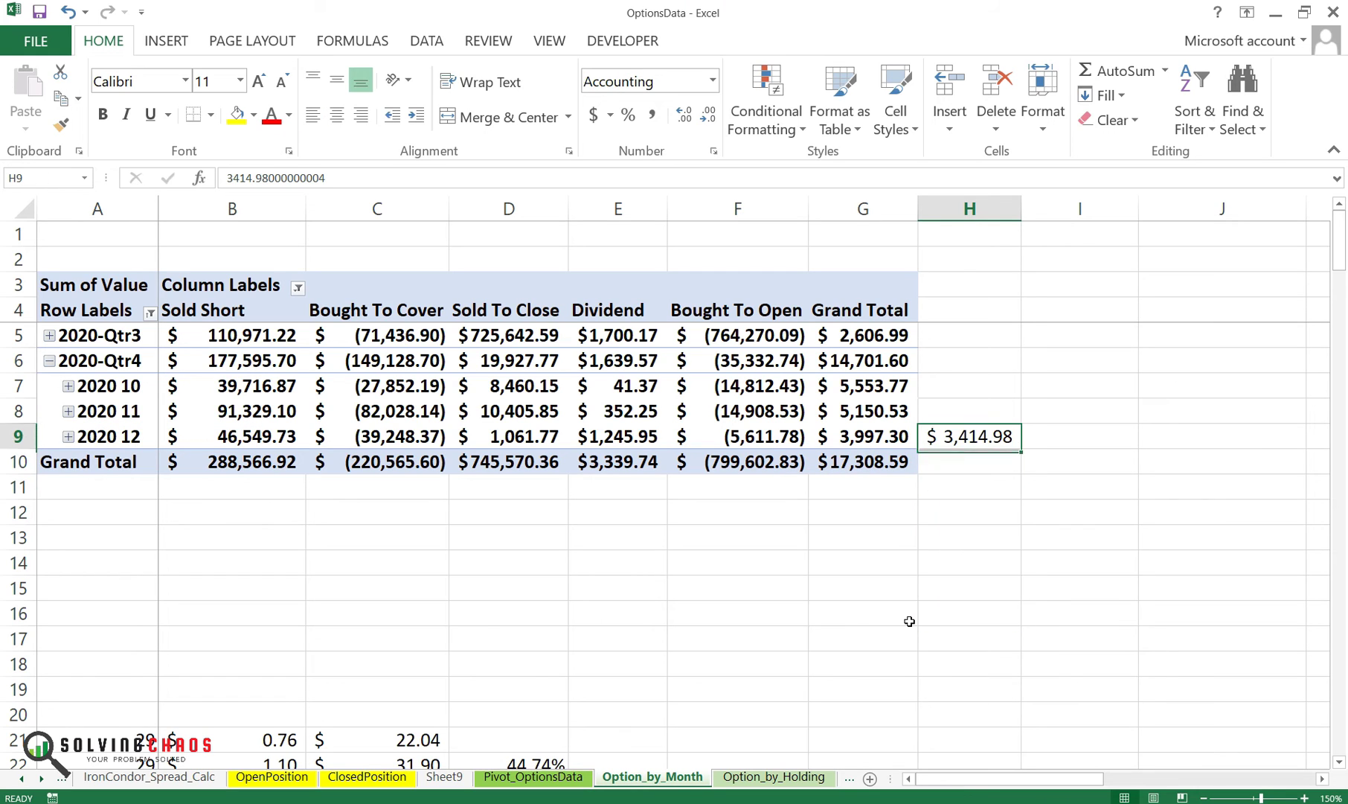